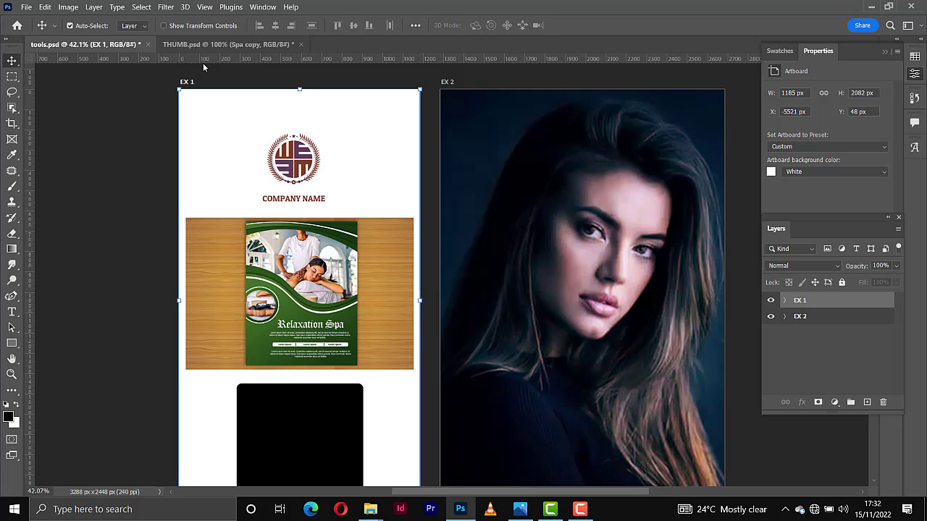
Step: Marquee-select the Relaxation Spa flyer and add the upper part of the wood background on its left side to the selection
key(m)
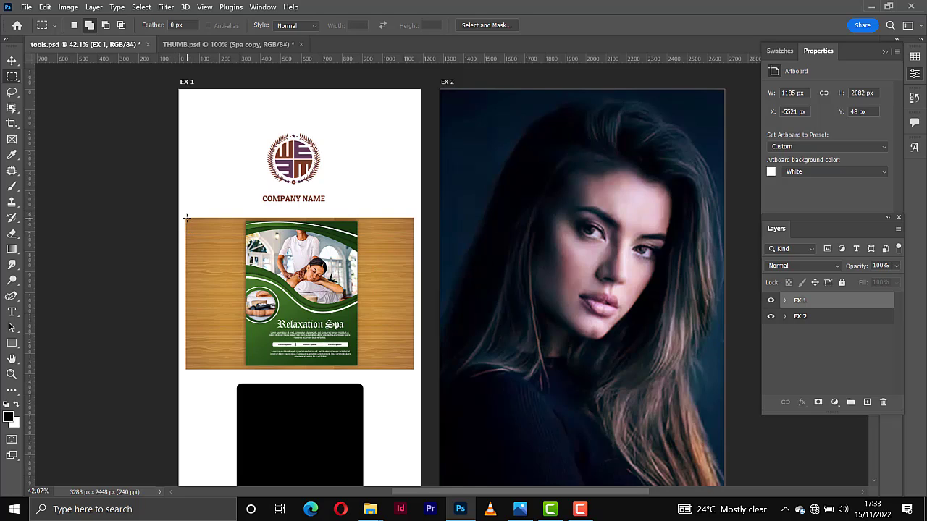
key(ctrl+plus)
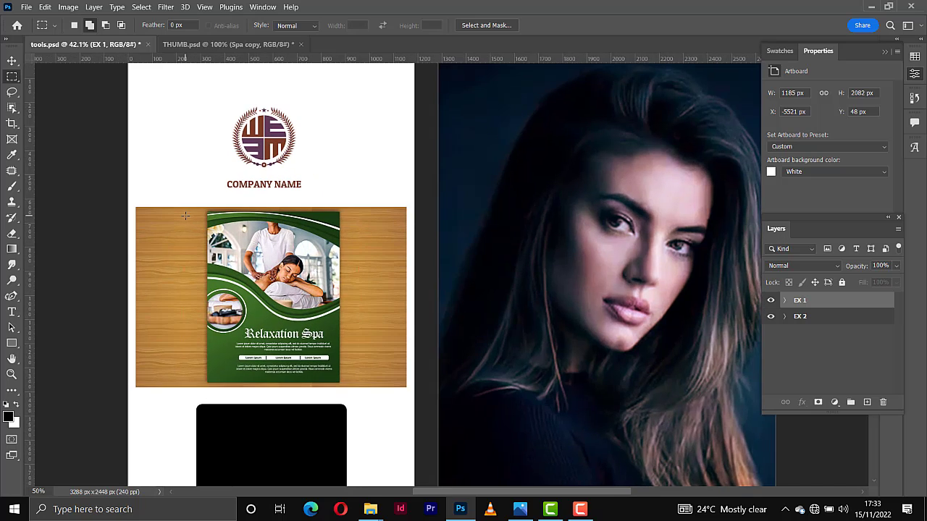
key(ctrl+plus)
key(ctrl+plus)
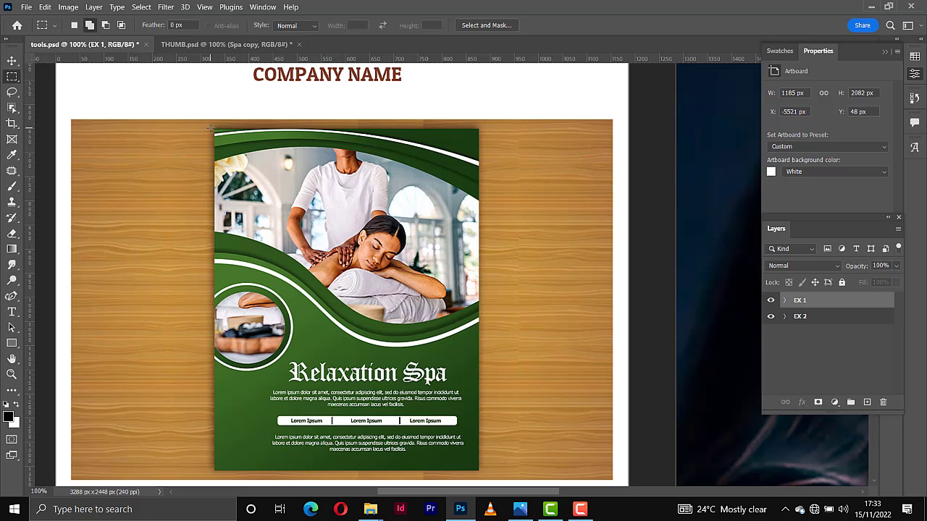
drag(210, 128, 480, 472)
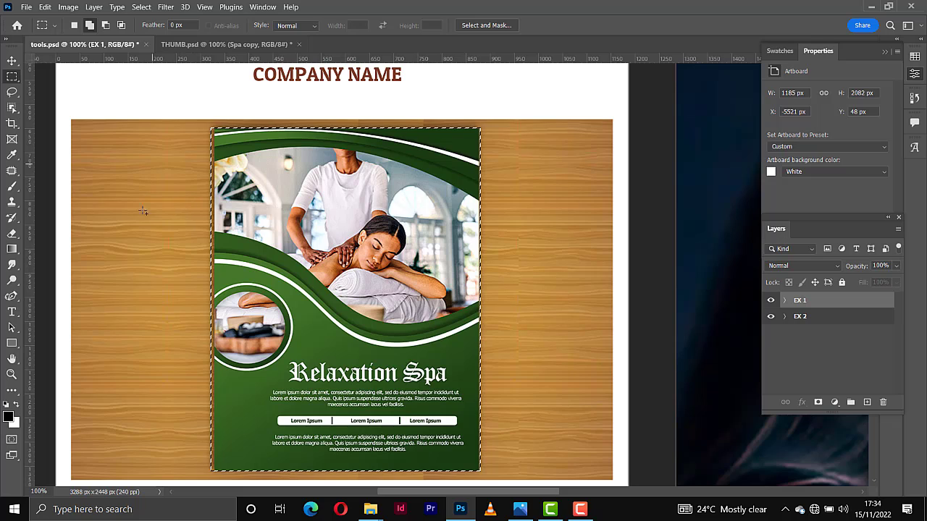
click(91, 26)
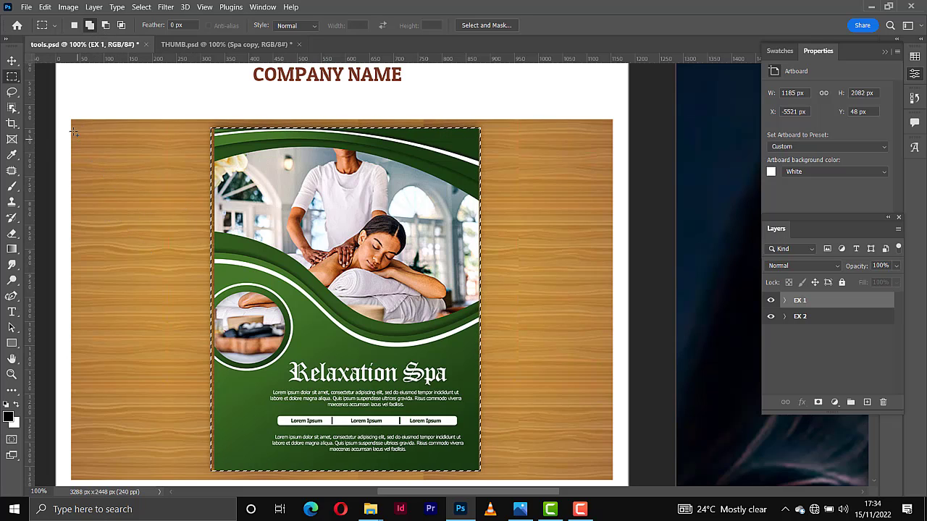
drag(71, 120, 212, 253)
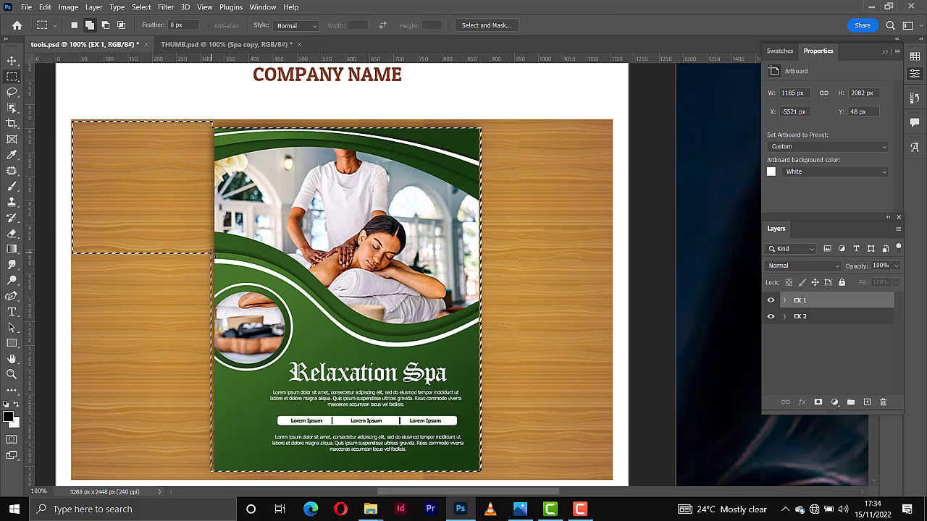
Step: Subtract the strip along the flyer's bottom from the selection, and intersect the rest with a small rectangle across the flyer's left edge
click(106, 25)
drag(196, 420, 493, 478)
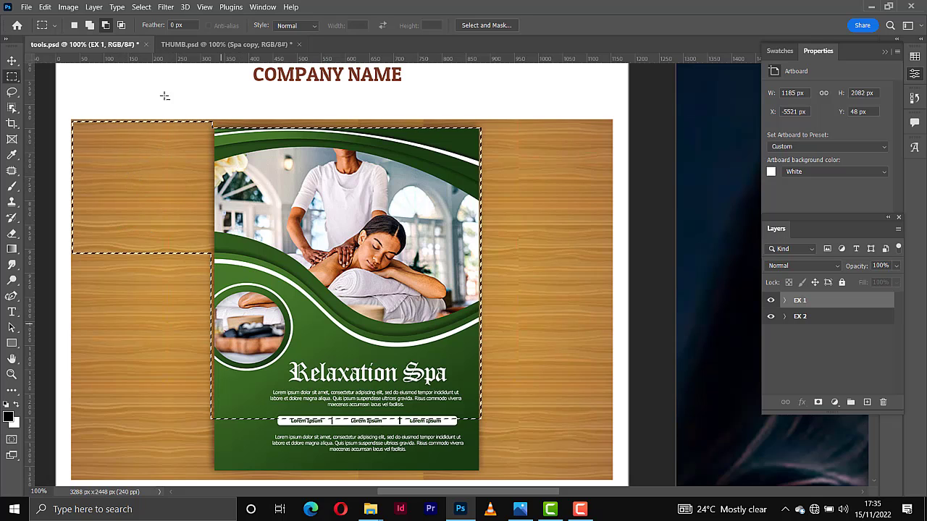
click(121, 26)
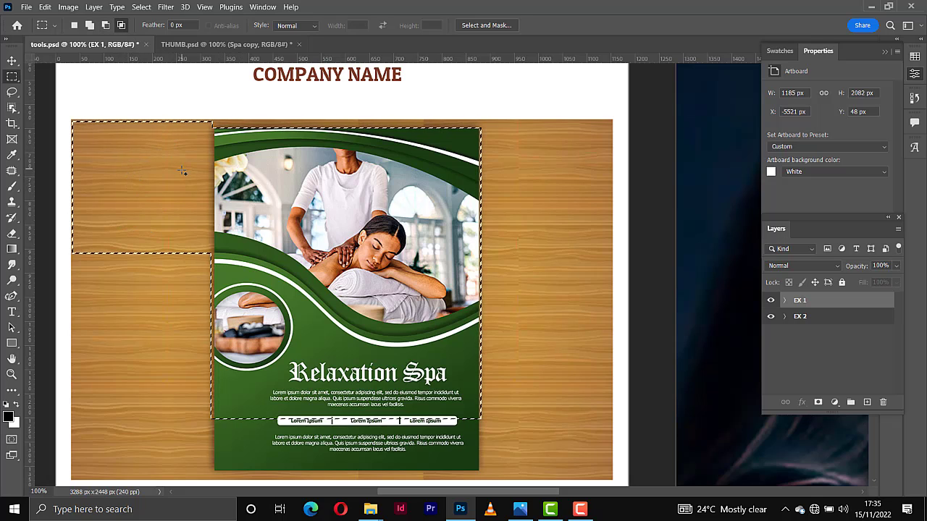
drag(164, 193, 239, 302)
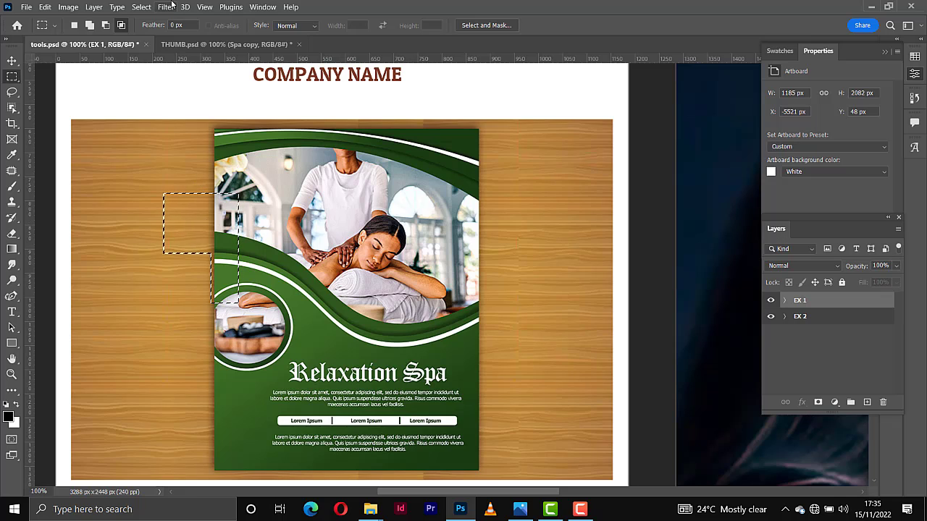
Step: Set the marquee to make a new selection and select the layer of the black rounded rectangle below the flyer
scroll(292, 230, down, 5)
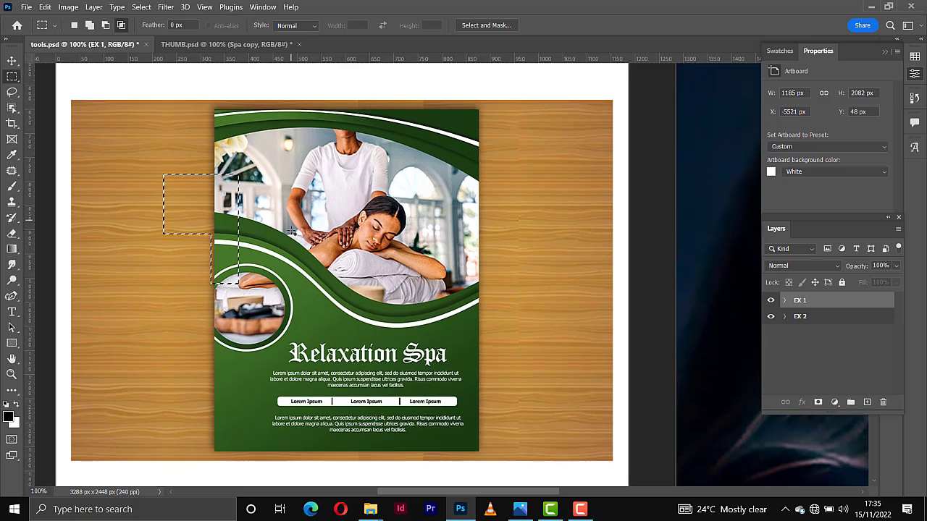
scroll(293, 231, down, 2)
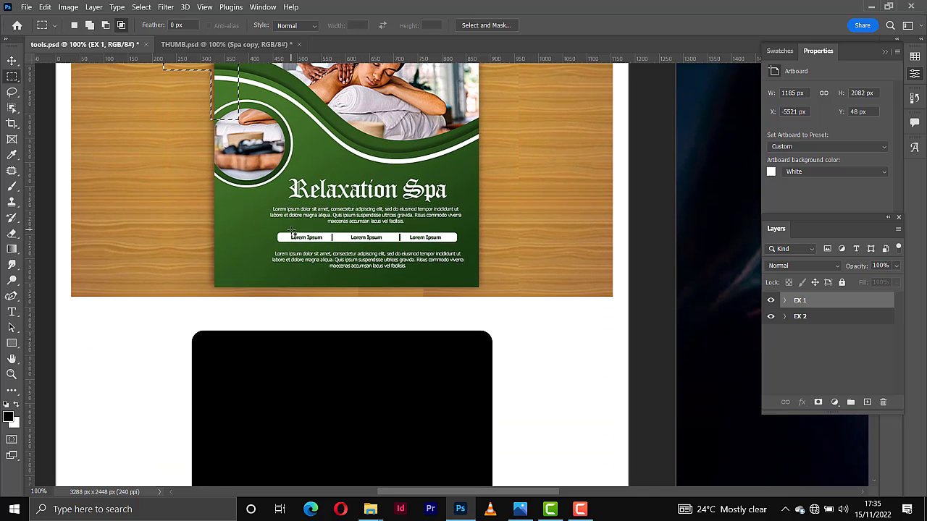
scroll(364, 345, down, 4)
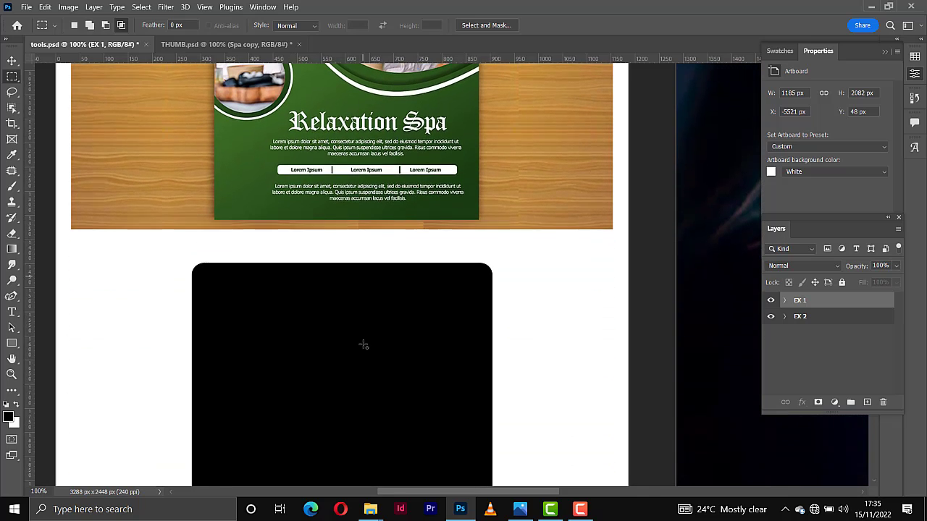
scroll(363, 345, down, 2)
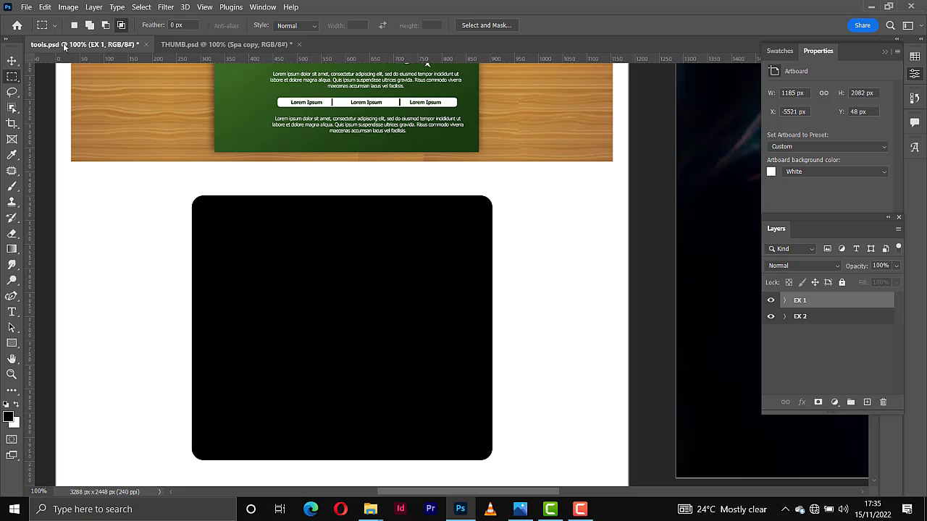
click(74, 26)
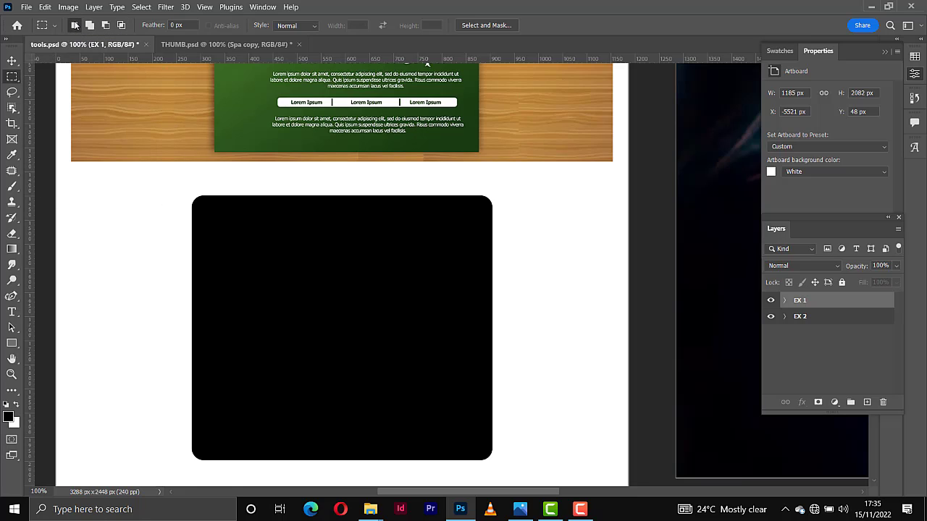
key(v)
click(349, 284)
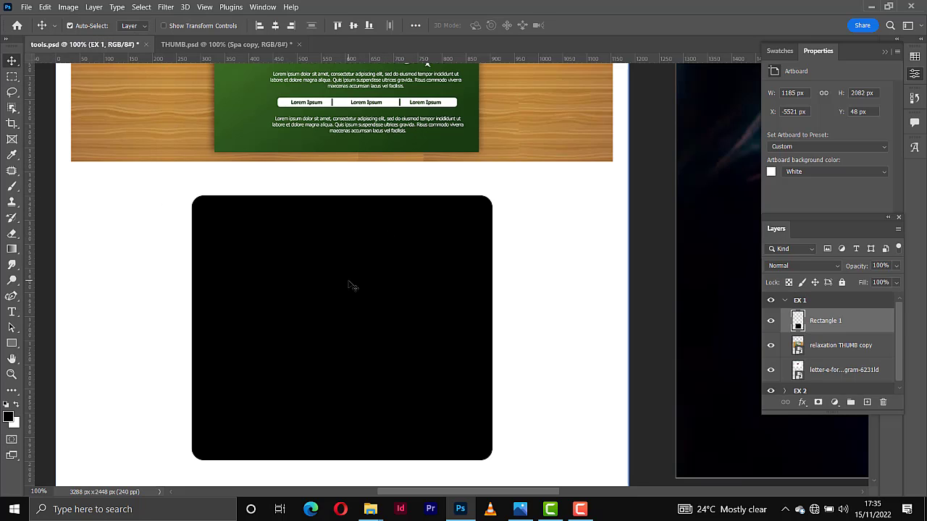
Step: Draw a rectangular marquee about 196 × 232 px in the upper-left part of the black rectangle
click(11, 79)
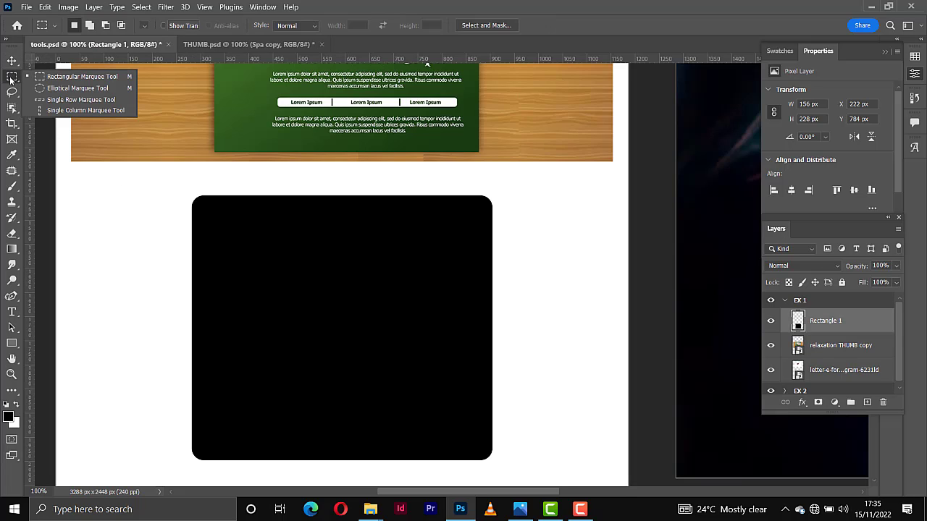
click(47, 77)
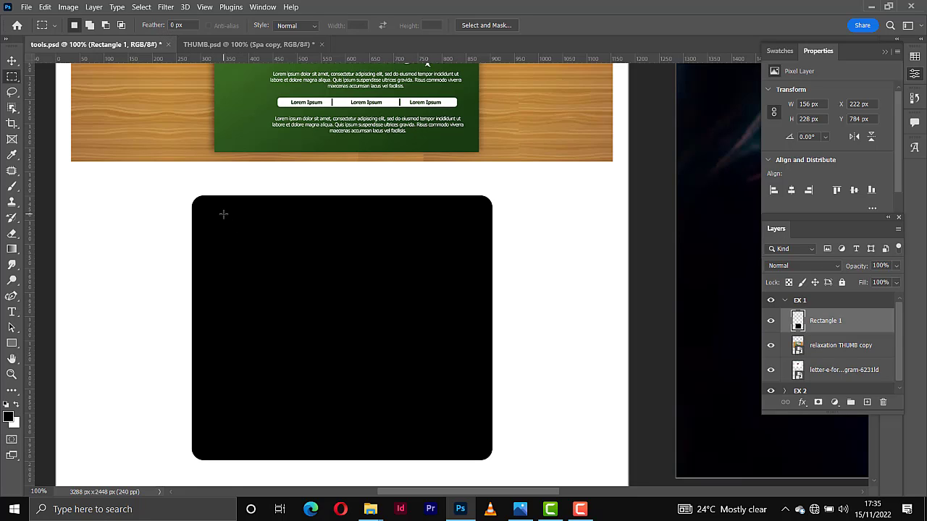
drag(223, 214, 317, 325)
Step: Add a second rectangular marquee with a 10 px feather to the right of the first one on the black rectangle
click(90, 24)
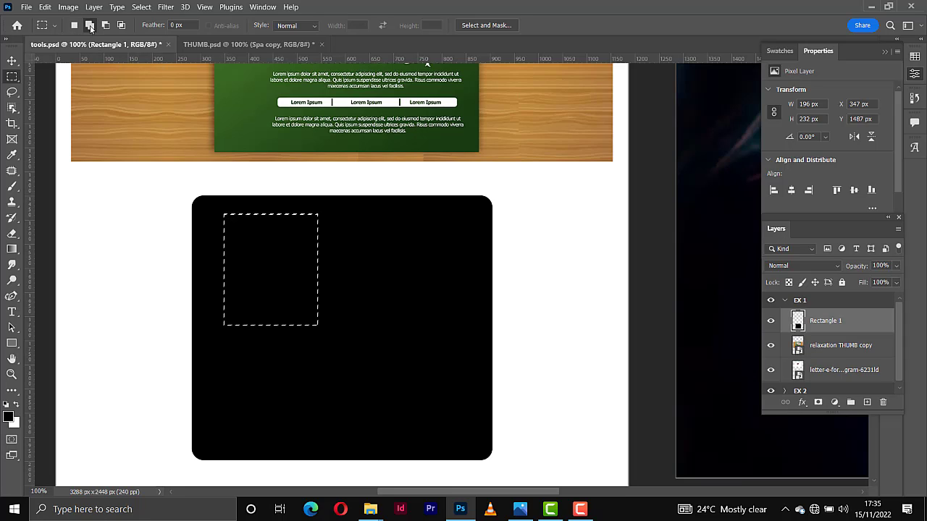
click(168, 25)
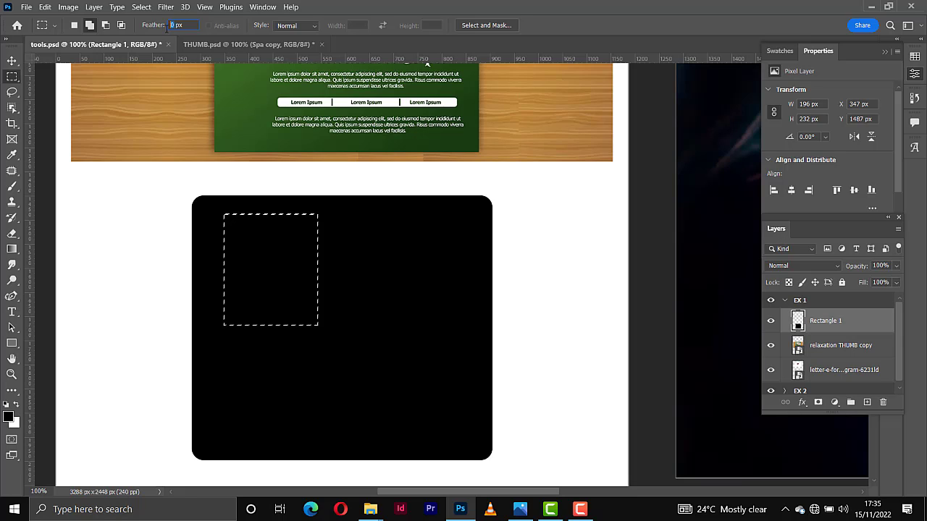
text(10)
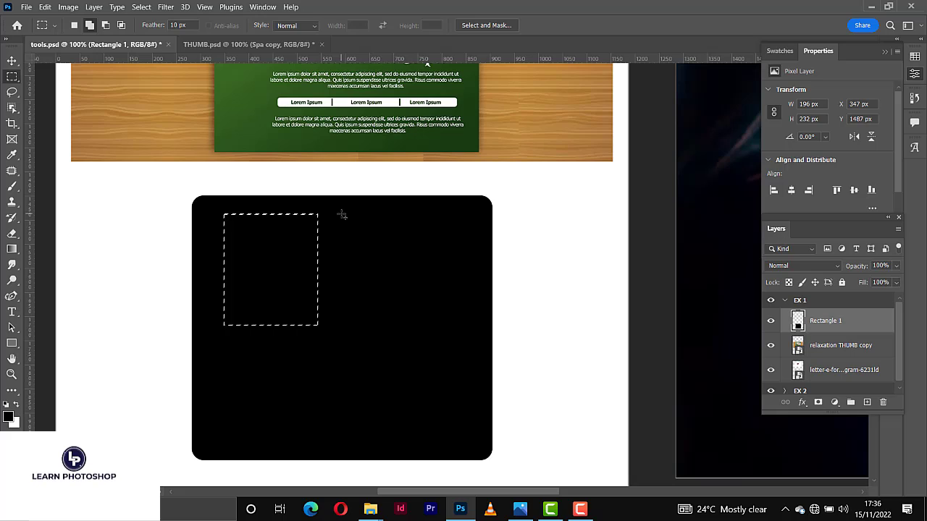
drag(341, 214, 462, 328)
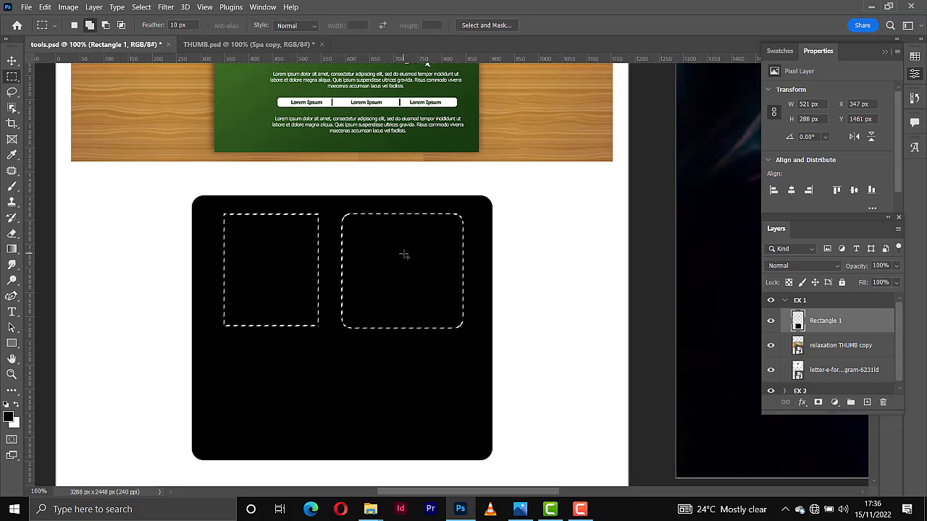
Step: Fill both selected areas with the white background color and deselect them
key(ctrl+BackSpace)
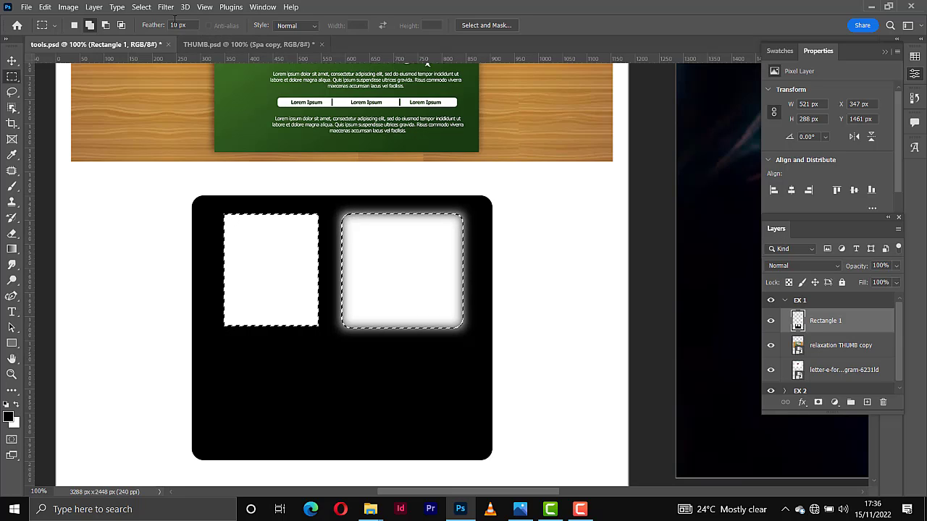
click(141, 7)
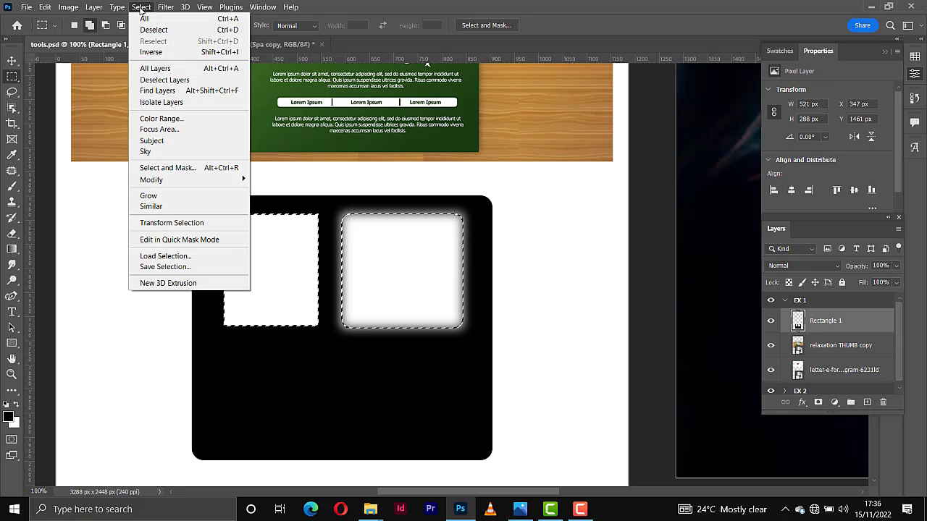
click(153, 31)
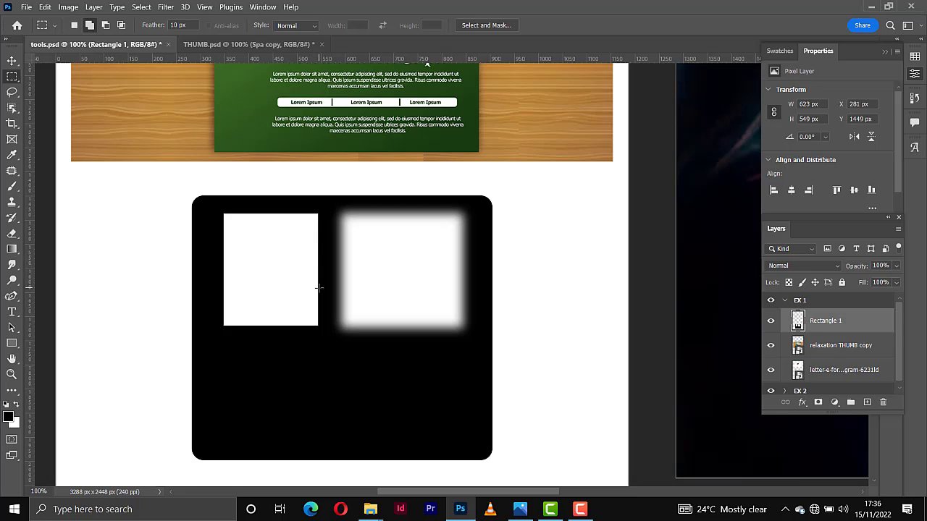
Step: Examine the soft edge of the feathered white square against the sharp-edged one, and the marquee's Style options
key(ctrl+plus)
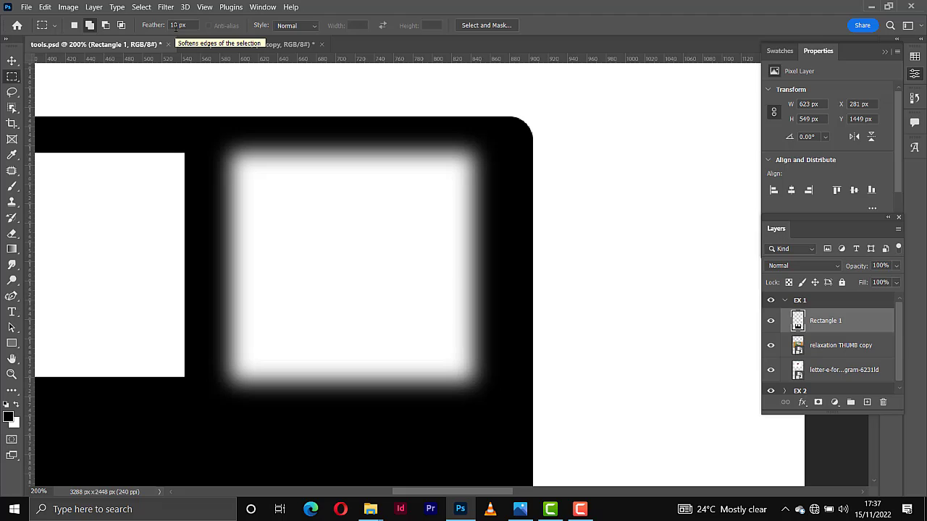
double_click(177, 24)
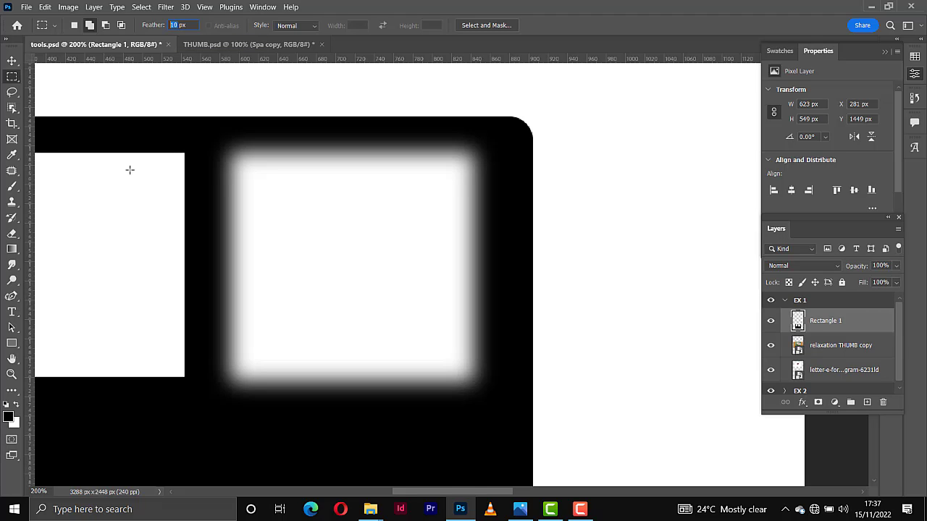
scroll(129, 170, left, 2)
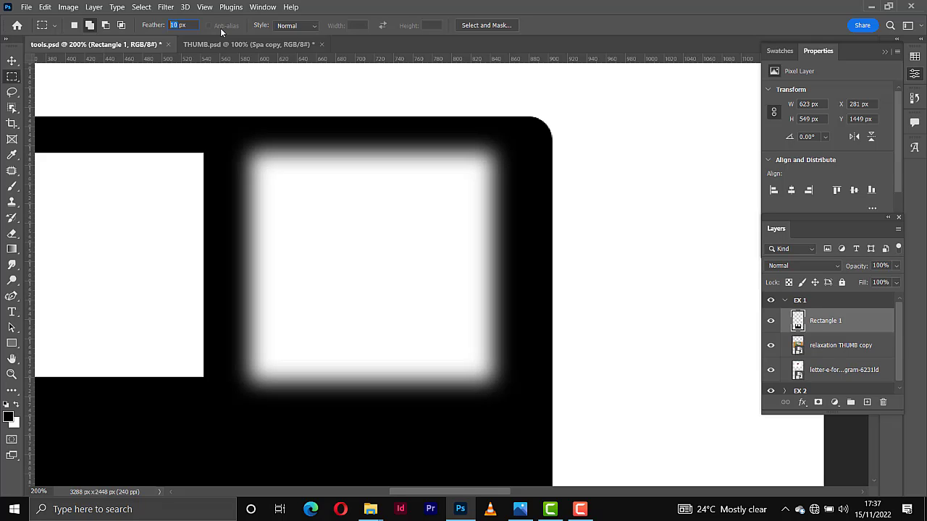
scroll(306, 107, up, 1)
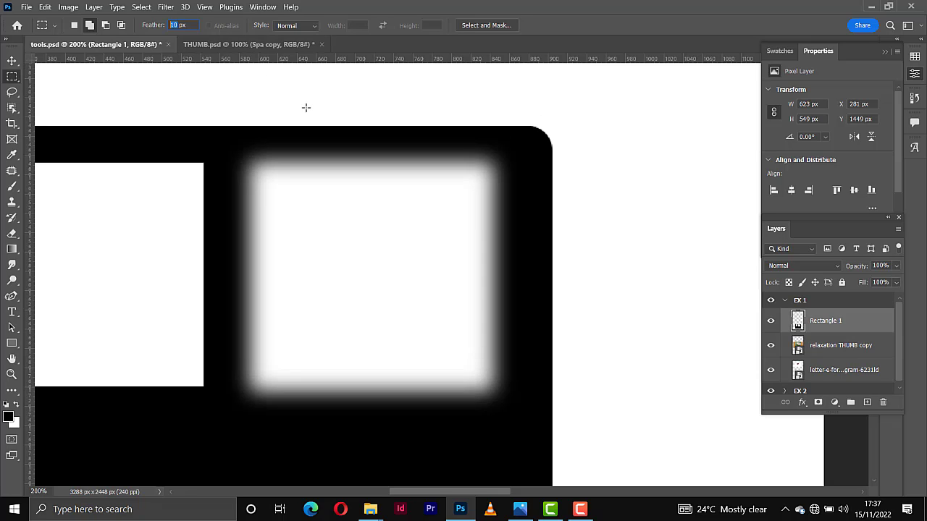
scroll(306, 107, up, 5)
scroll(306, 107, left, 2)
scroll(306, 108, up, 2)
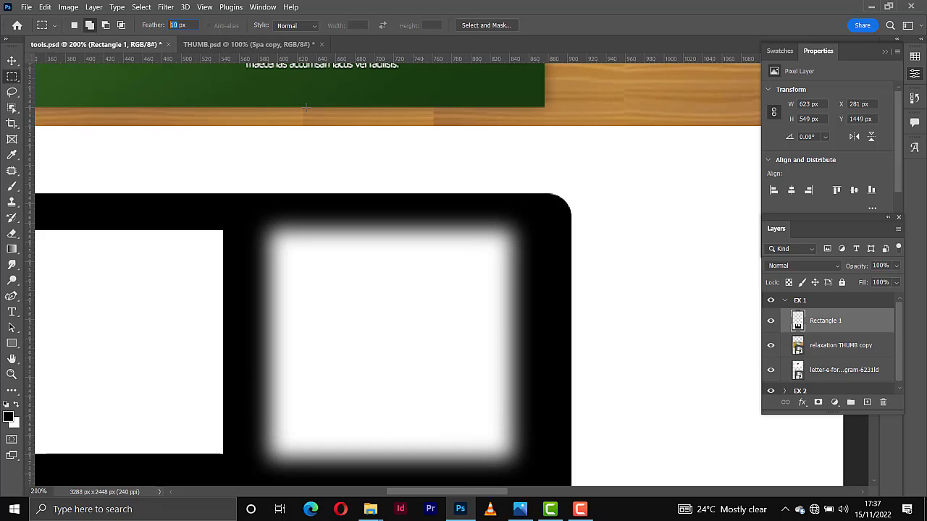
scroll(306, 107, up, 2)
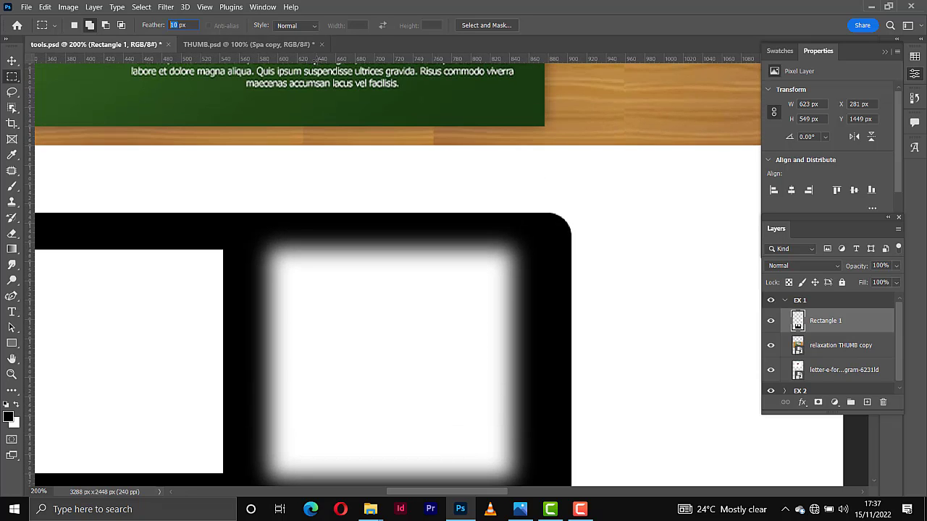
click(297, 26)
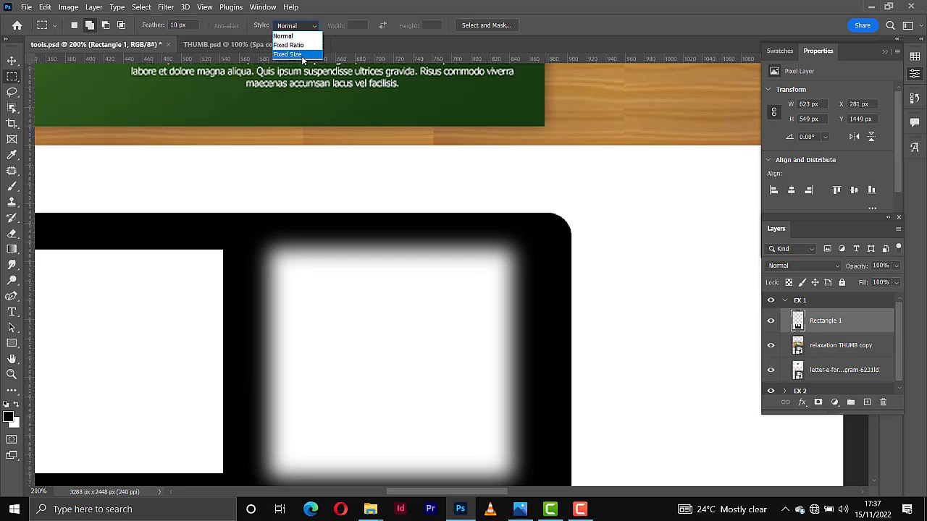
click(326, 215)
Step: Draw a small feathered rectangular marquee in the upper-left corner of the portrait on artboard EX 2
key(ctrl+0)
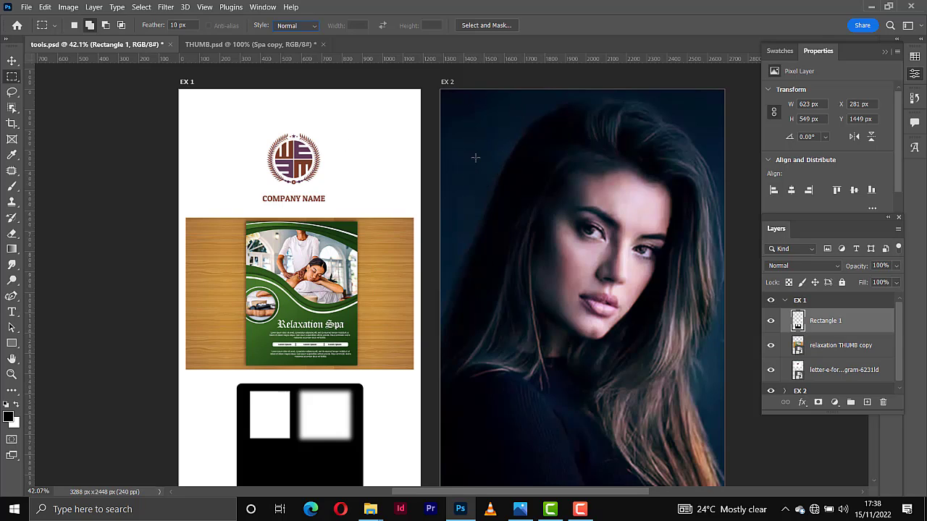
scroll(457, 110, right, 2)
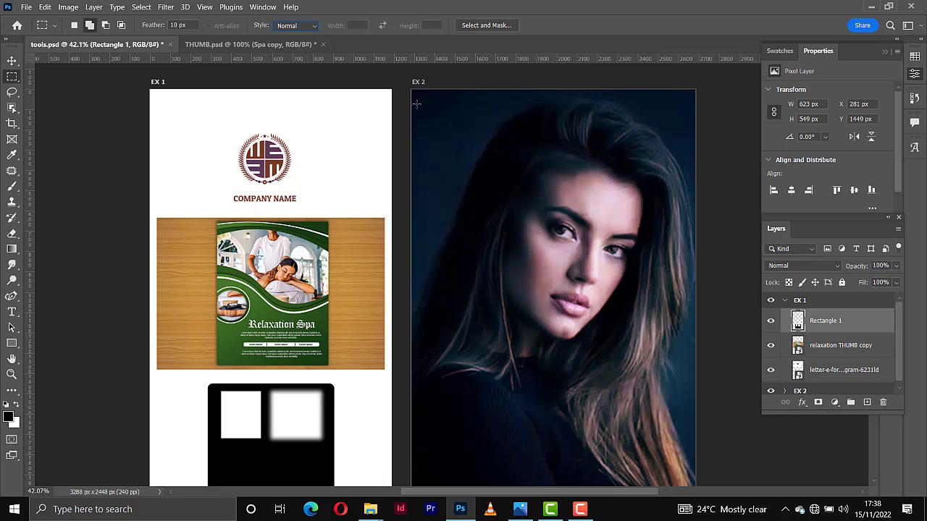
drag(420, 104, 474, 144)
Step: Set the marquee style to Fixed Ratio at 1:1 and add a large square marquee over the left part of the portrait's face
click(314, 27)
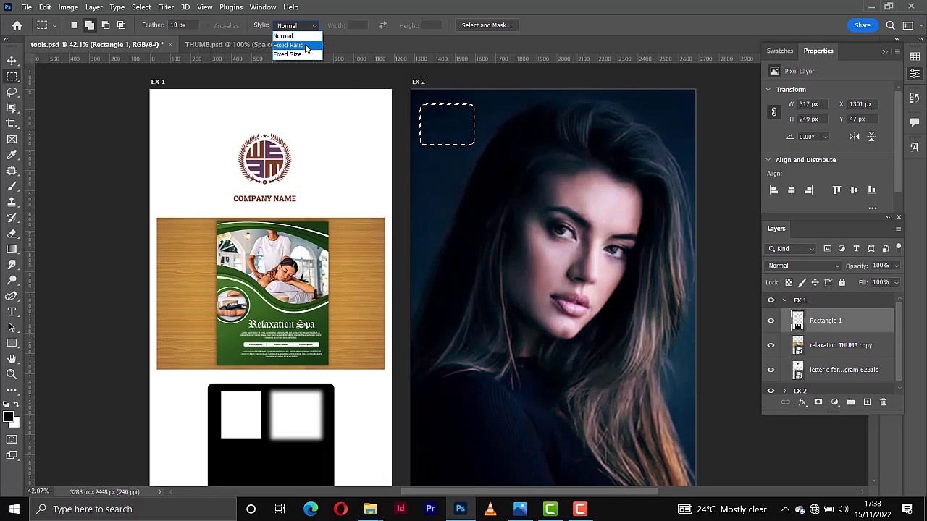
click(305, 46)
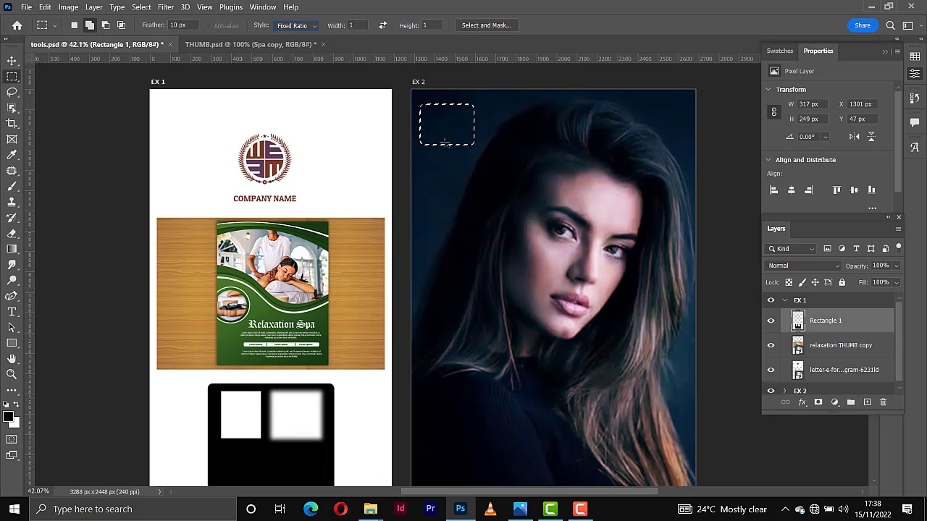
drag(440, 165, 656, 311)
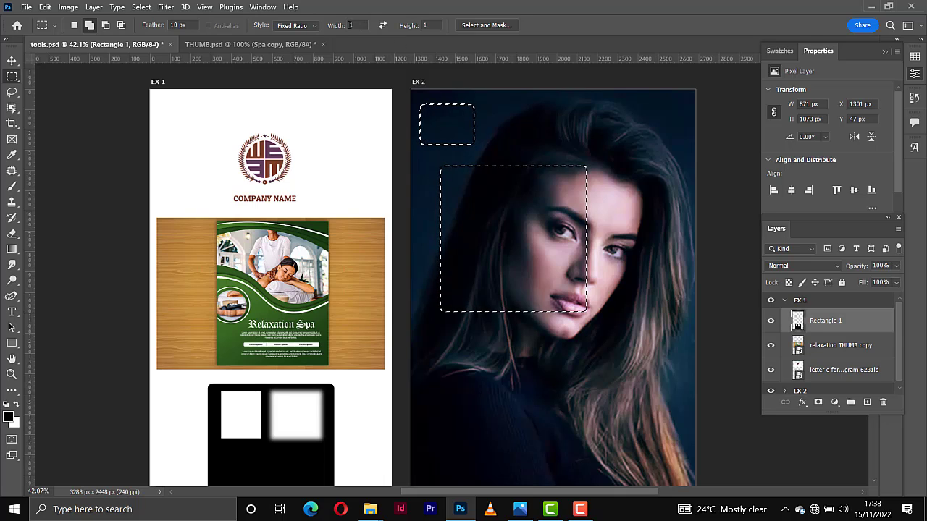
Step: Set the fixed ratio's width to 2 and add a 2:1 marquee across the shoulder and hair below the face
click(348, 25)
text(2)
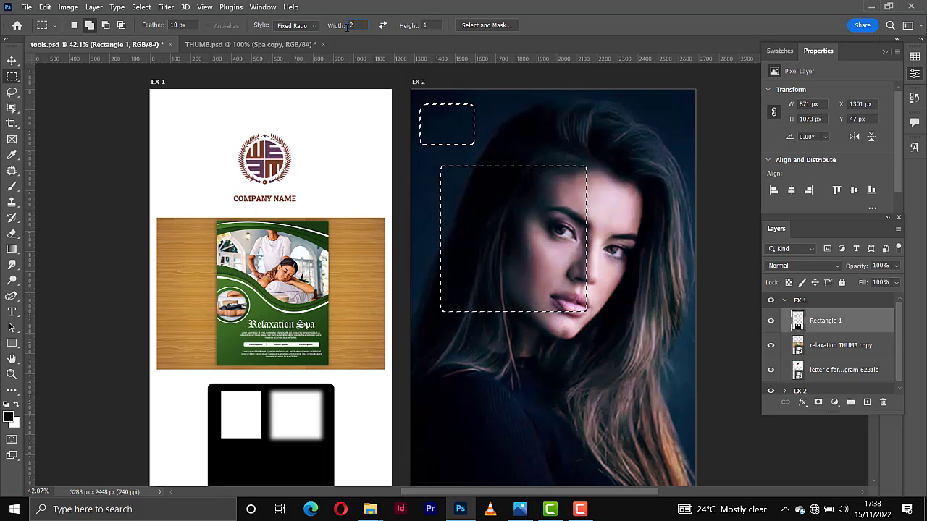
key(Return)
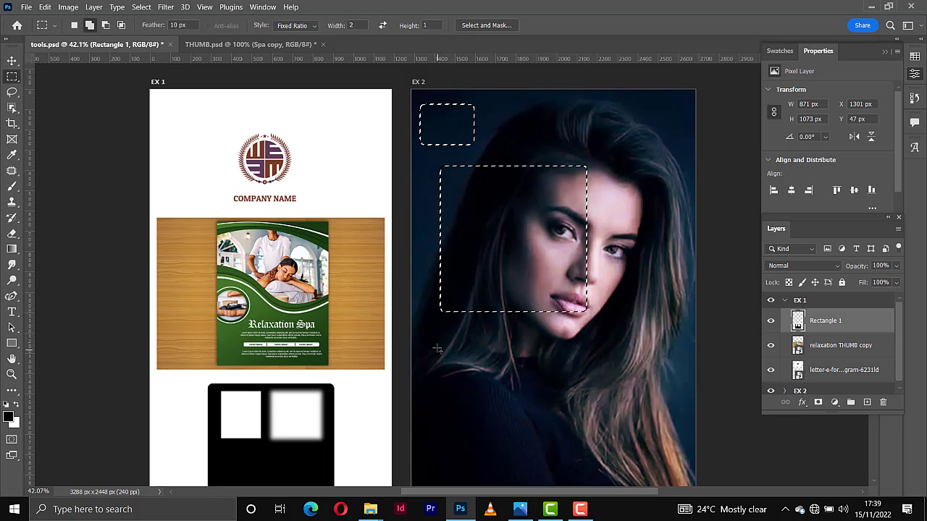
drag(470, 363, 663, 465)
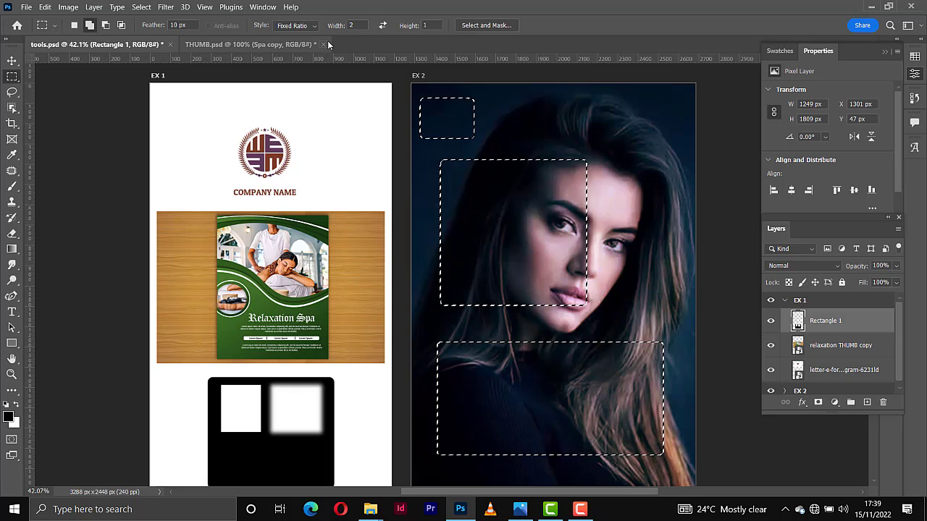
Step: Set the marquee style to Fixed Size with a 90 px width and add two small overlapping marquees on top of the portrait's hair
click(315, 26)
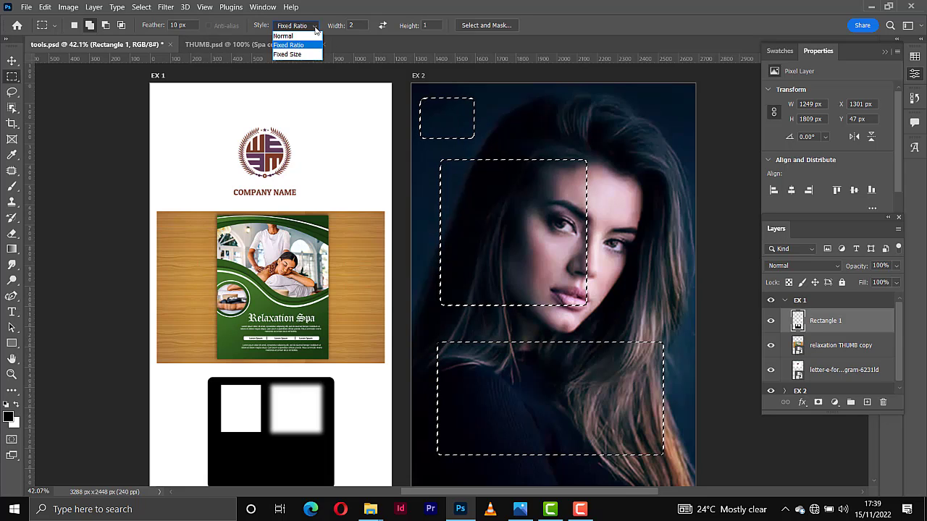
click(290, 54)
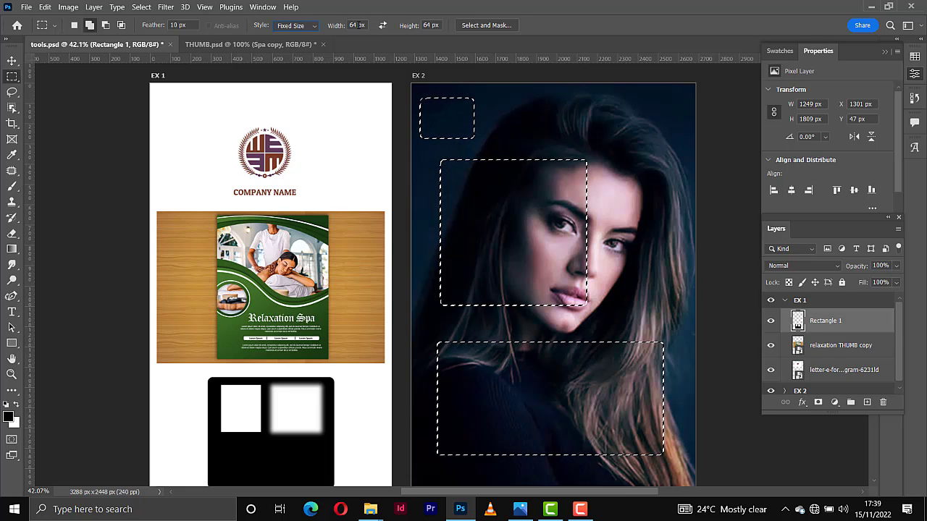
drag(358, 26, 343, 30)
text(90)
key(Return)
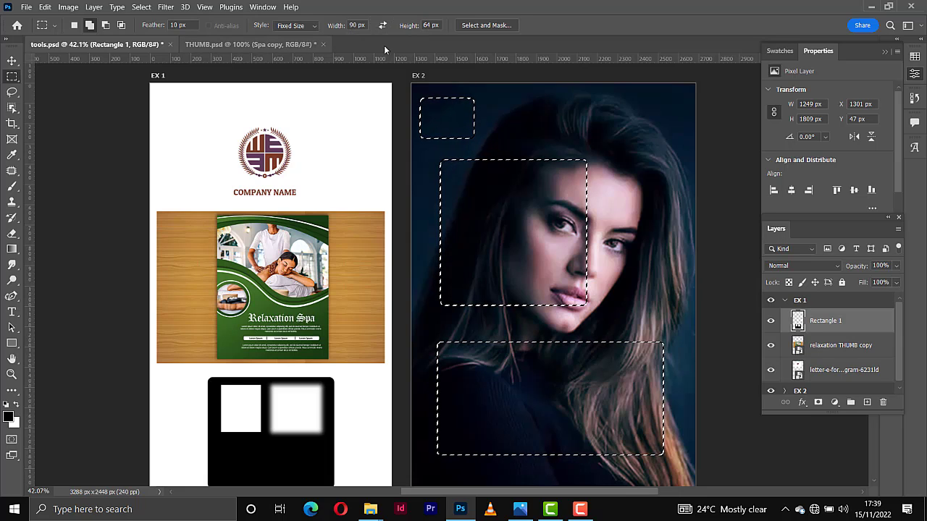
drag(518, 108, 550, 130)
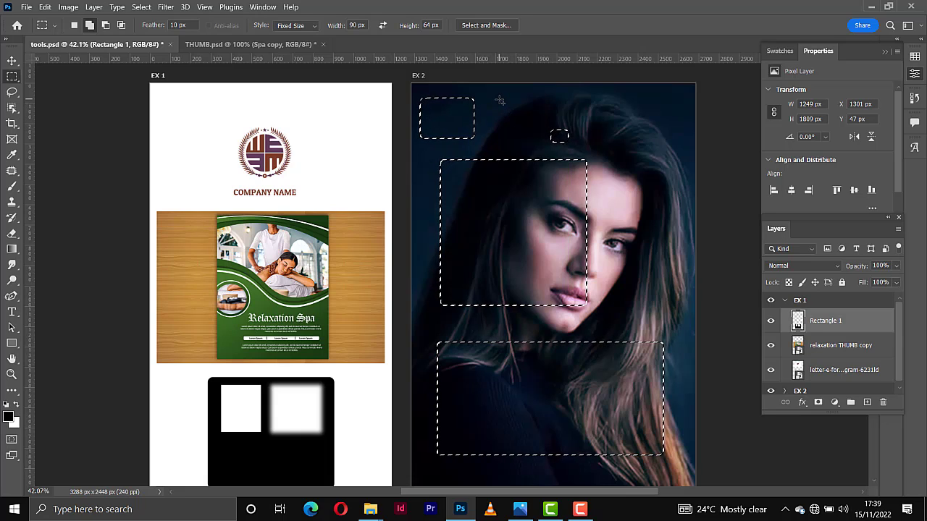
drag(504, 109, 563, 144)
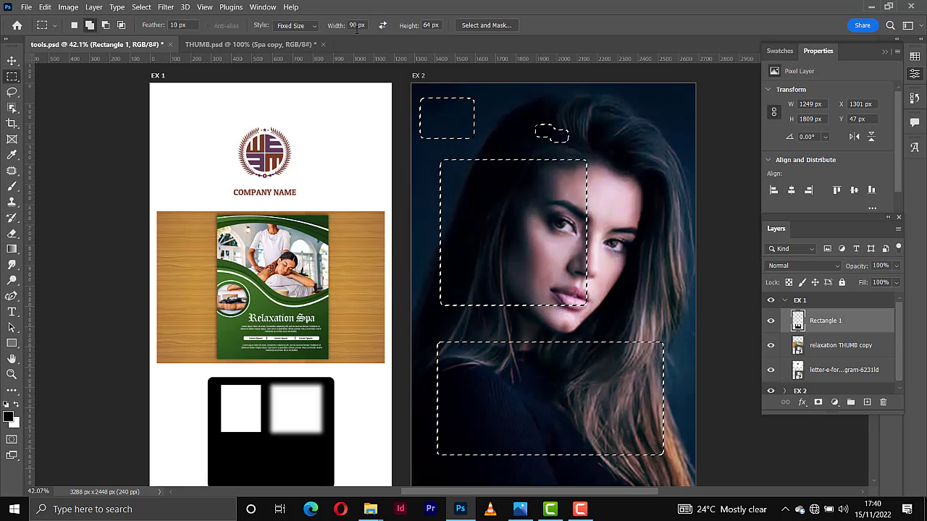
Step: Switch to the Elliptical Marquee tool and clear all selections on the portrait
right_click(19, 81)
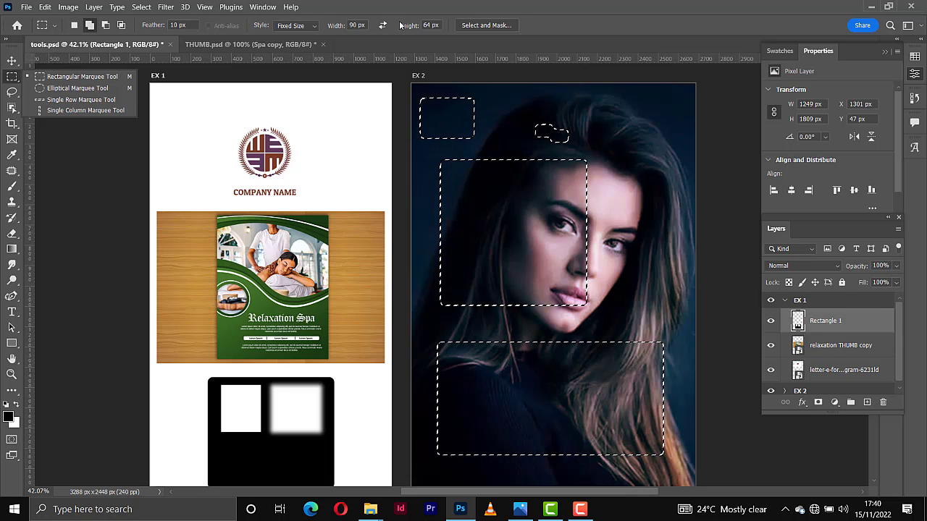
click(85, 88)
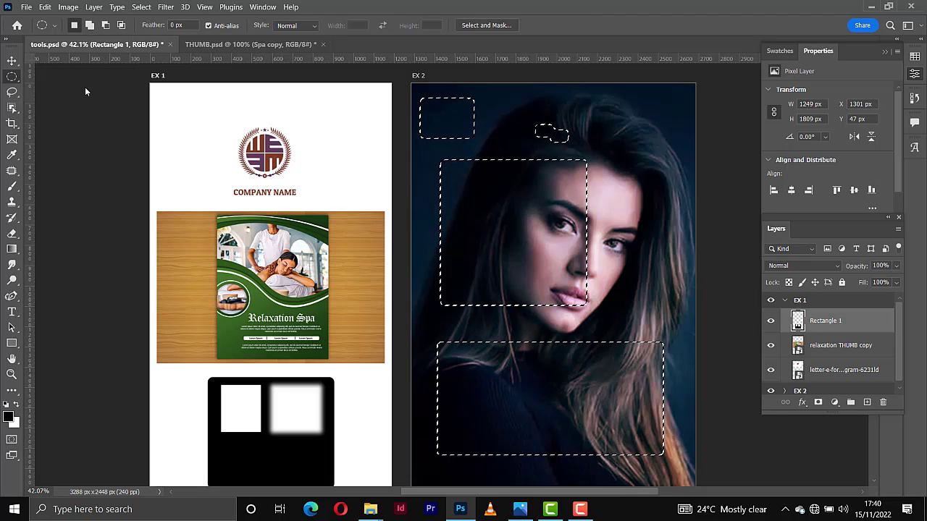
click(85, 87)
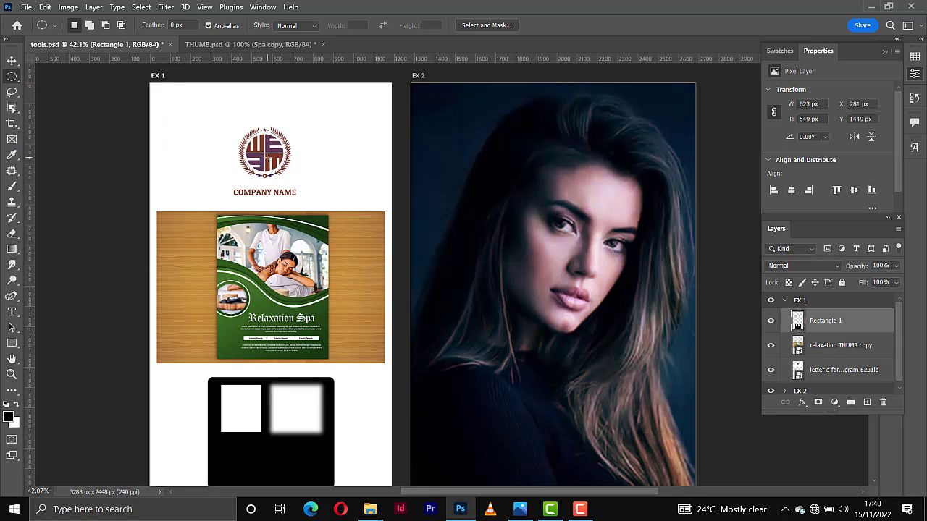
Step: Draw a circular marquee about 188 px in diameter from the center of the logo's monogram, enclosing the four letter quadrants
scroll(268, 156, up, 4)
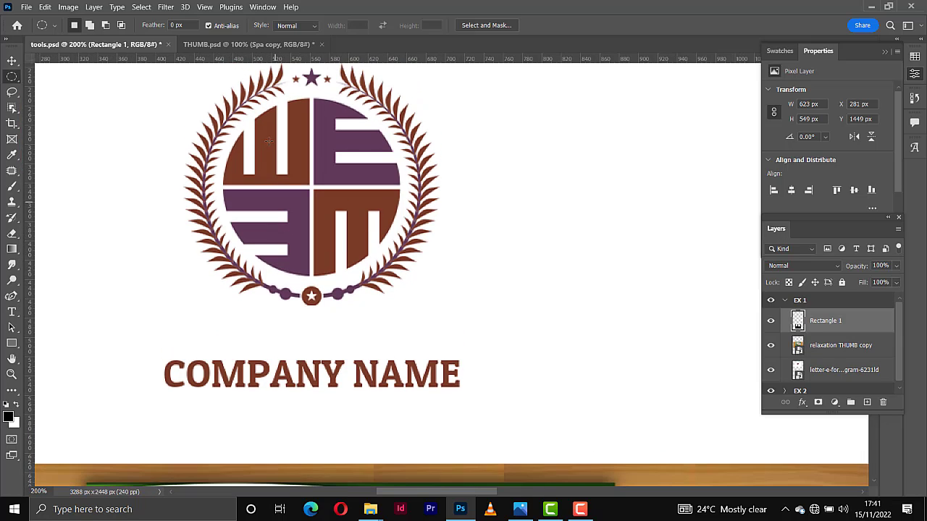
scroll(348, 144, up, 1)
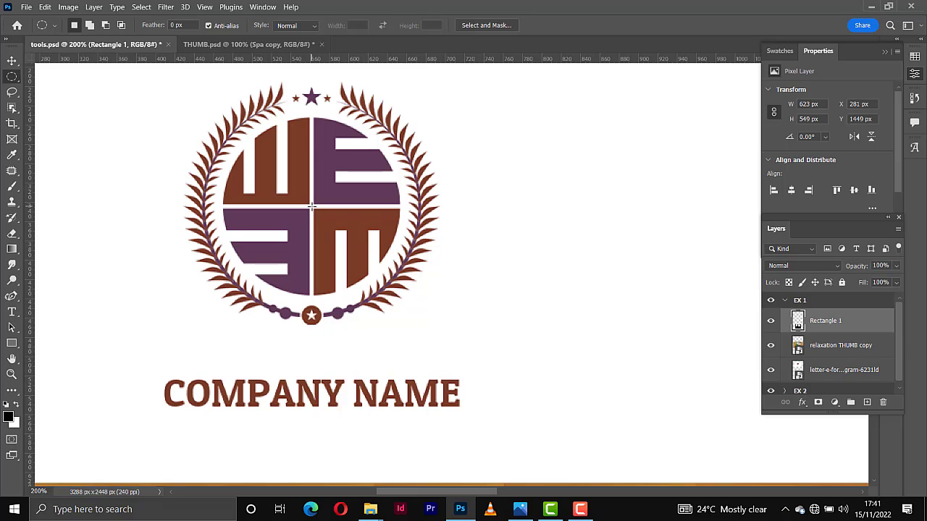
drag(312, 207, 319, 213)
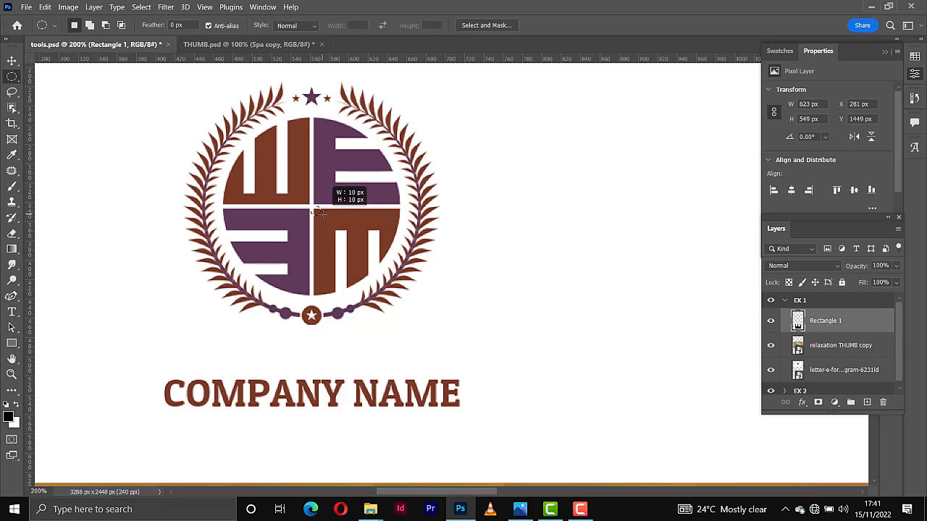
drag(319, 213, 403, 320)
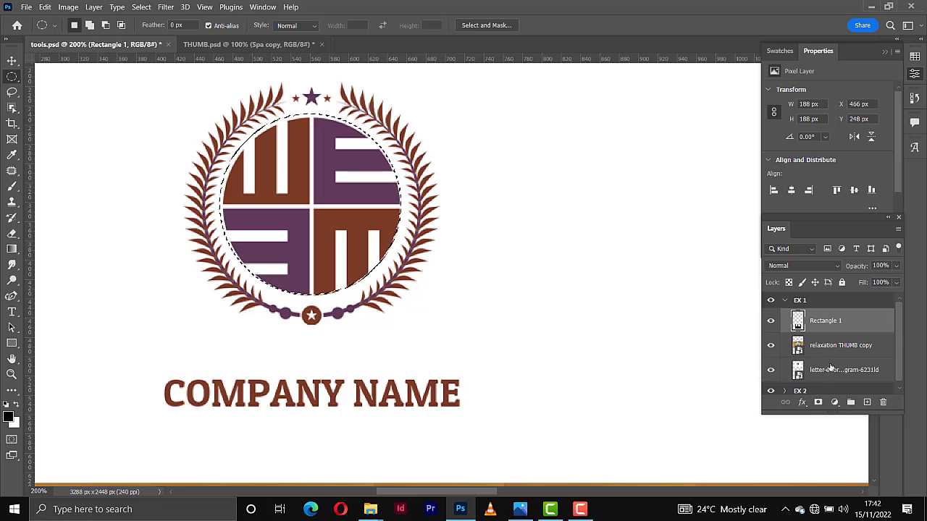
Step: Try to delete the circular selection's contents from the letter-e-forming-circle-monogram logo layer
scroll(830, 376, down, 1)
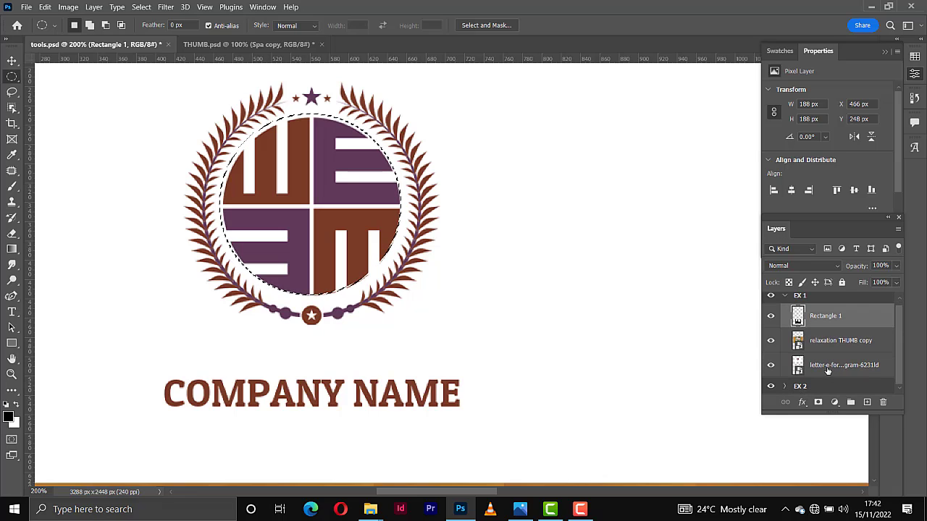
click(824, 368)
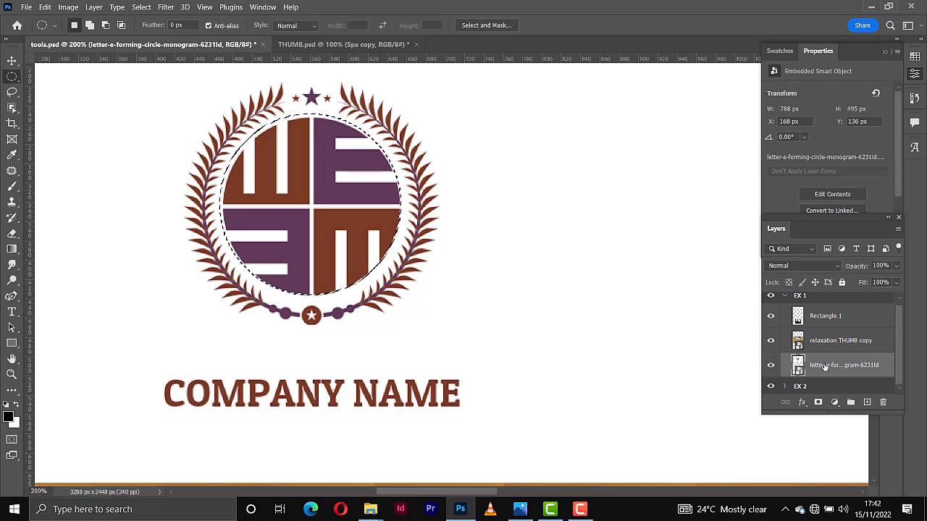
key(Delete)
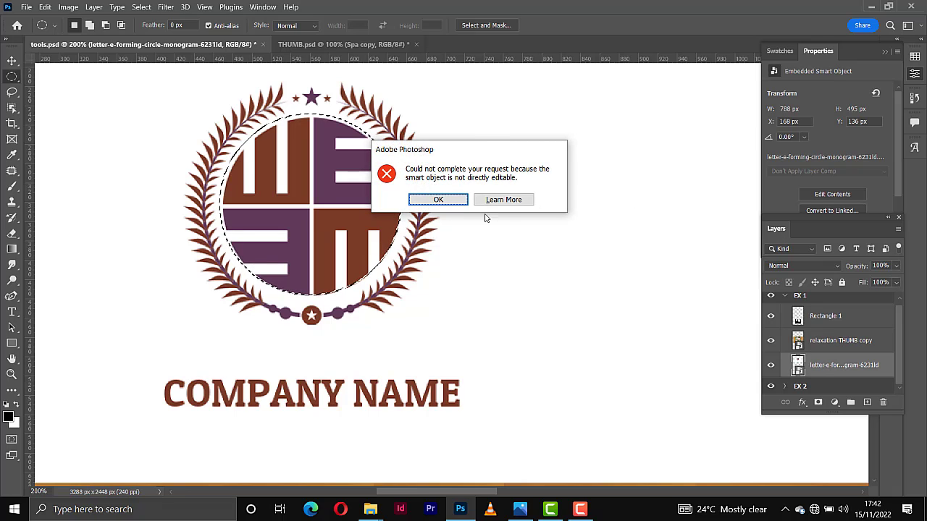
click(438, 200)
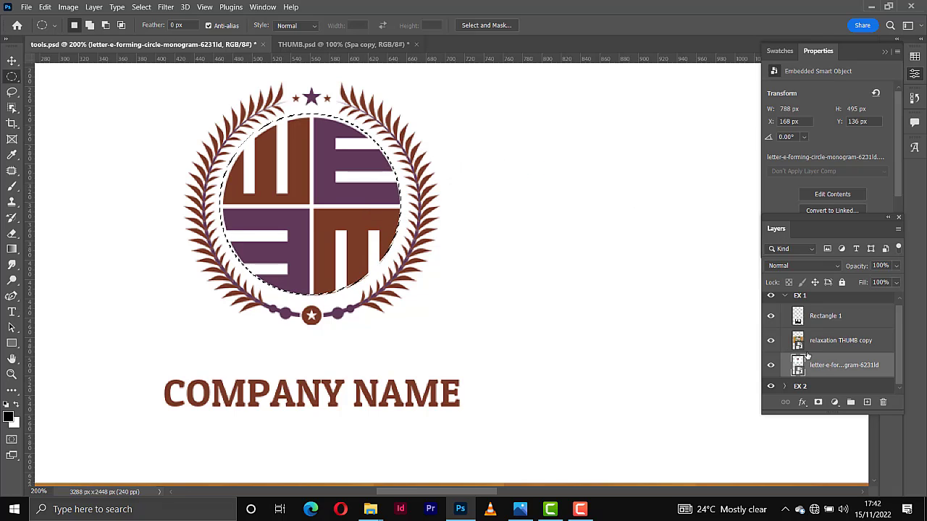
Step: Rasterize the monogram logo layer, and fill the circular selection with the black foreground color before deselecting it
right_click(826, 368)
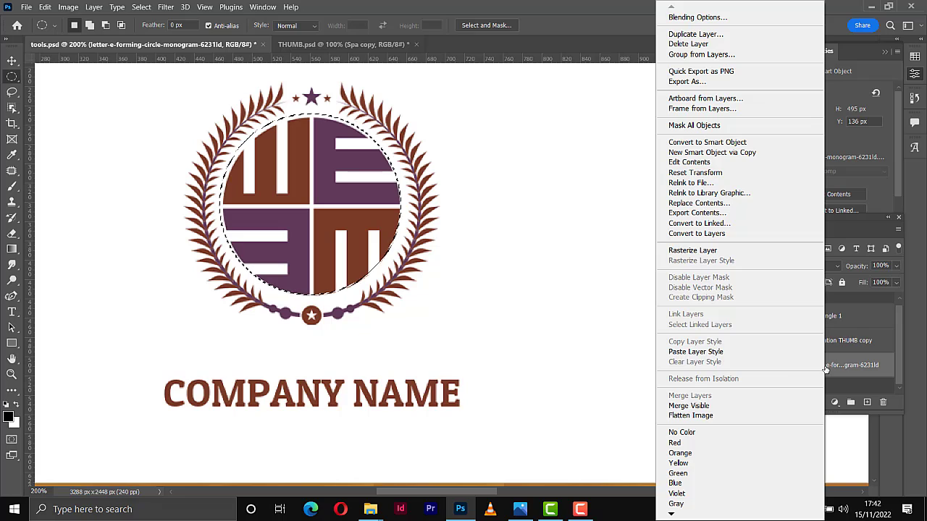
click(720, 251)
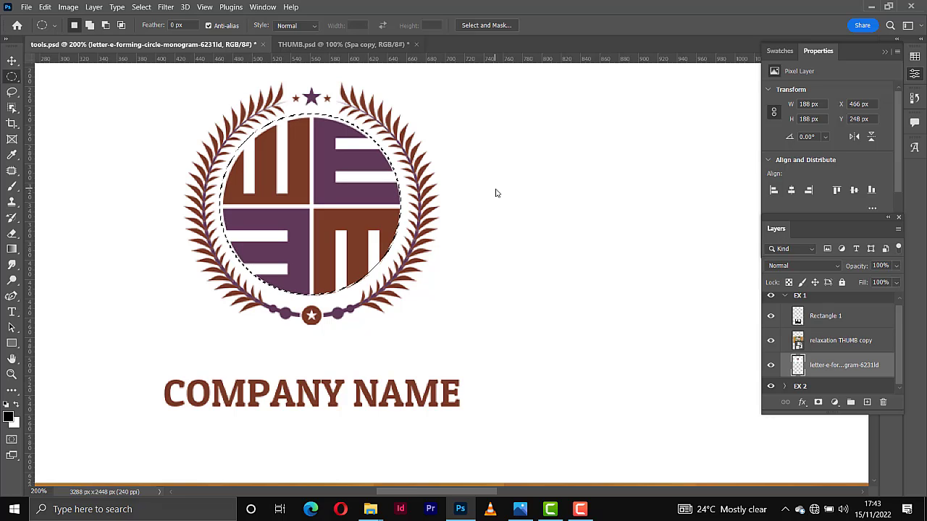
key(alt)
key(alt+BackSpace)
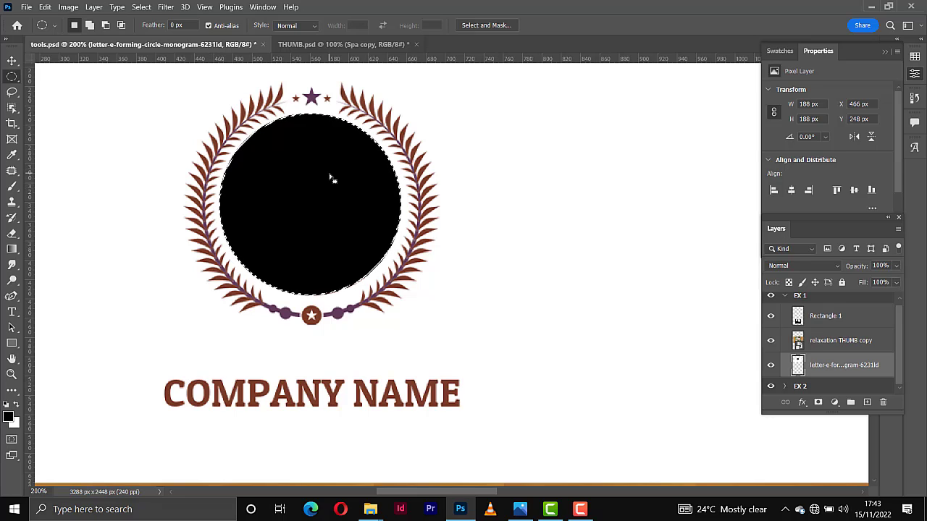
key(ctrl+d)
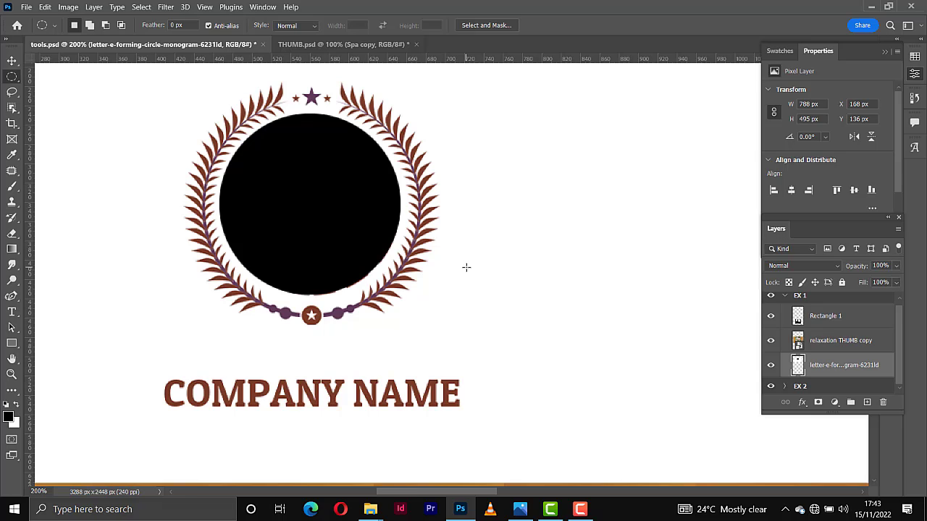
Step: Draw an anti-aliased elliptical marquee of about 178 by 200 px to the right of the logo and fill it with black
scroll(467, 267, right, 2)
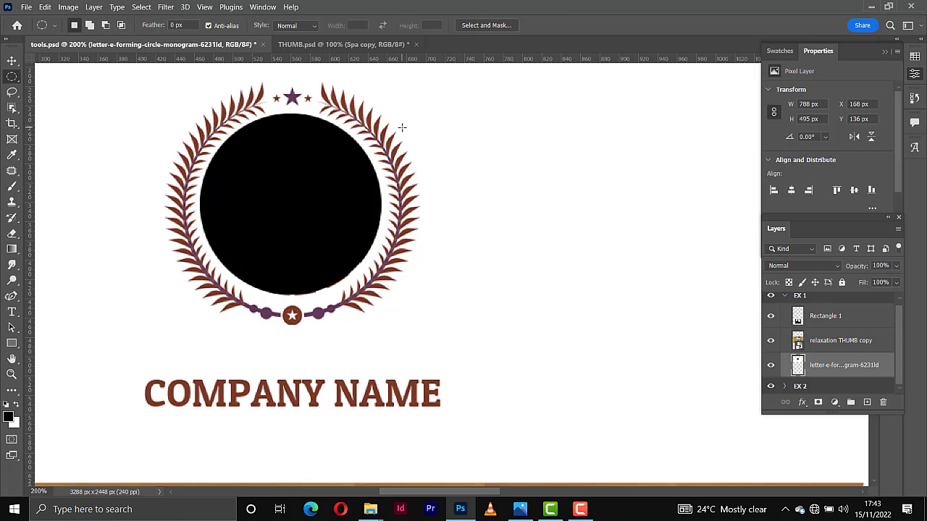
scroll(400, 127, right, 3)
scroll(400, 128, right, 2)
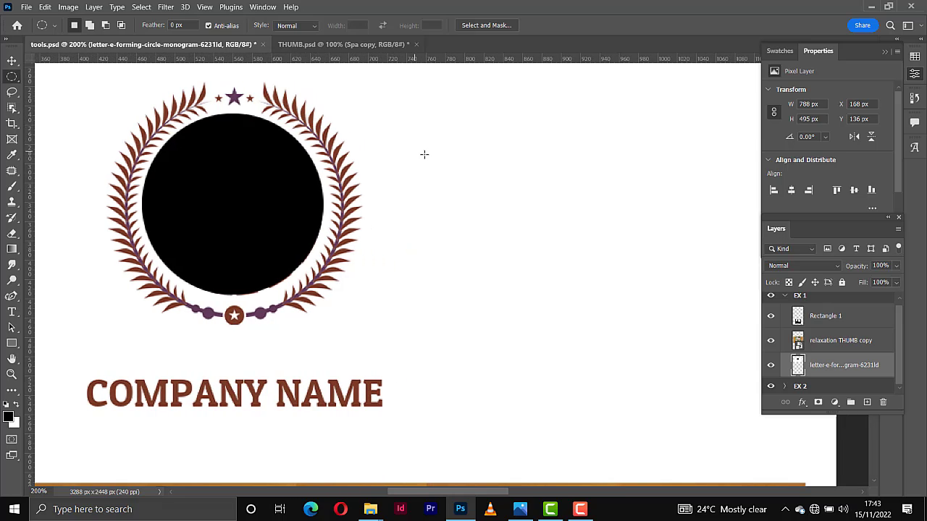
drag(430, 119, 602, 312)
scroll(601, 311, right, 2)
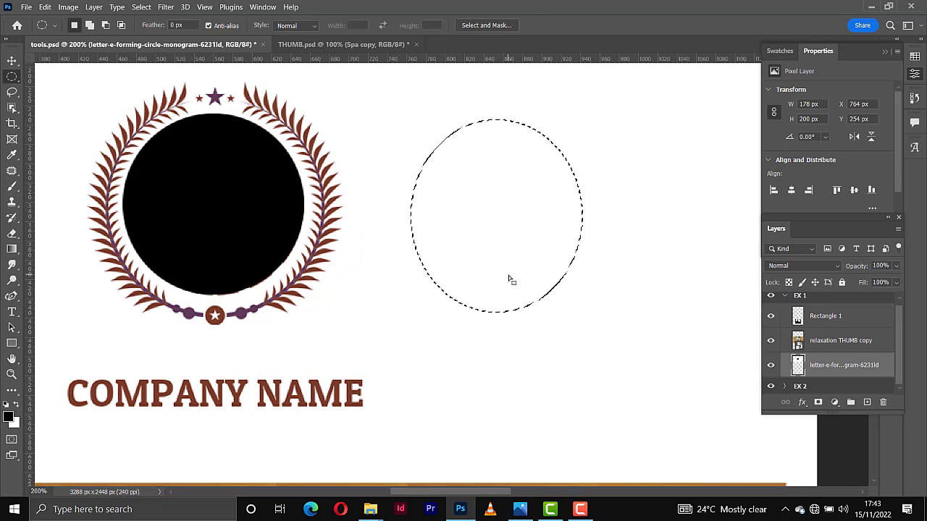
key(alt+BackSpace)
scroll(610, 215, right, 1)
scroll(611, 216, right, 1)
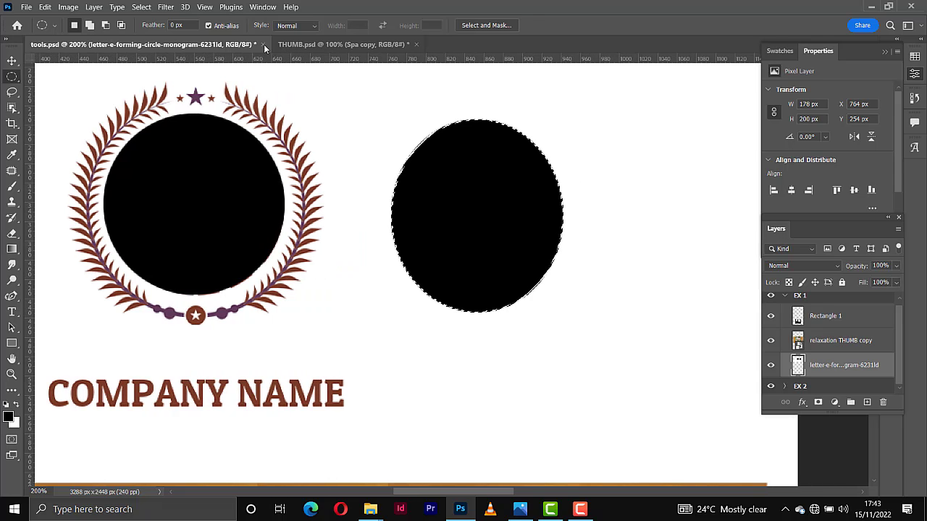
Step: Turn off Anti-alias and add a black-filled ellipse of about 150 by 184 px to the right of the anti-aliased one
click(210, 26)
click(323, 91)
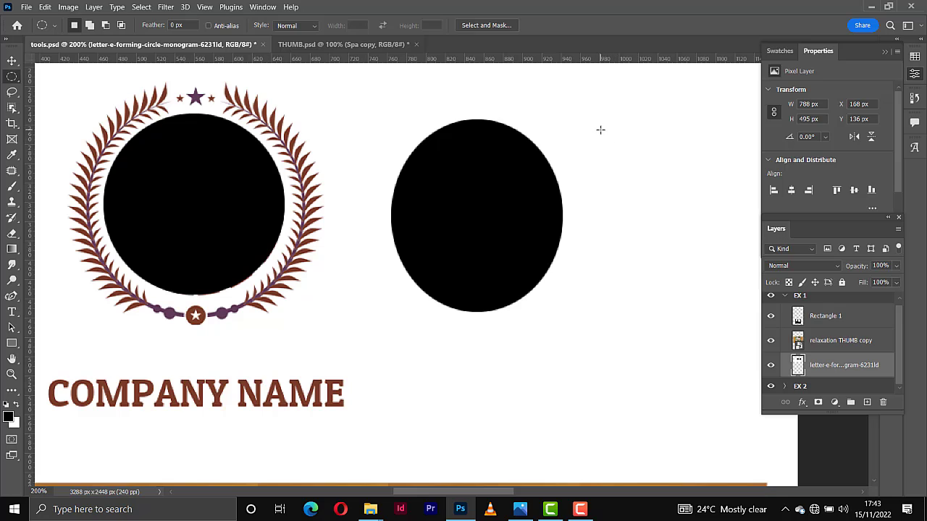
drag(631, 159, 744, 306)
key(alt+BackSpace)
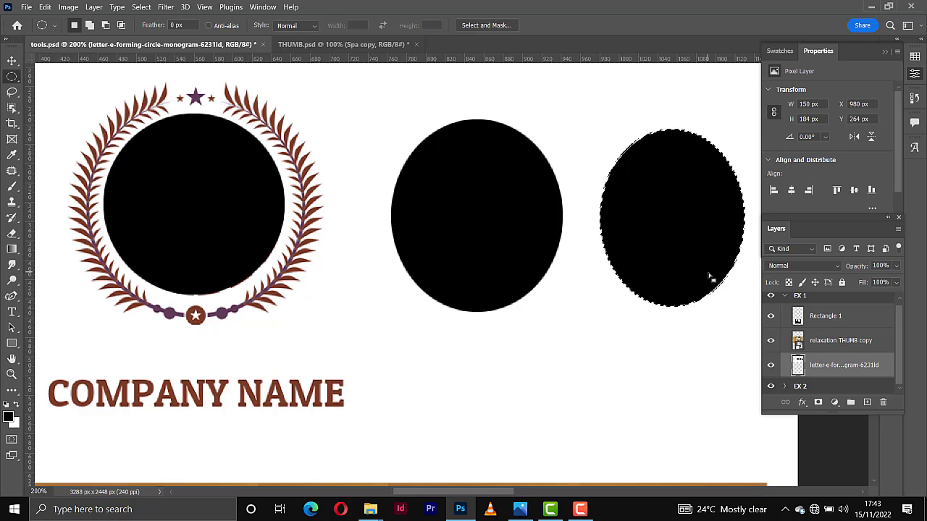
key(ctrl+d)
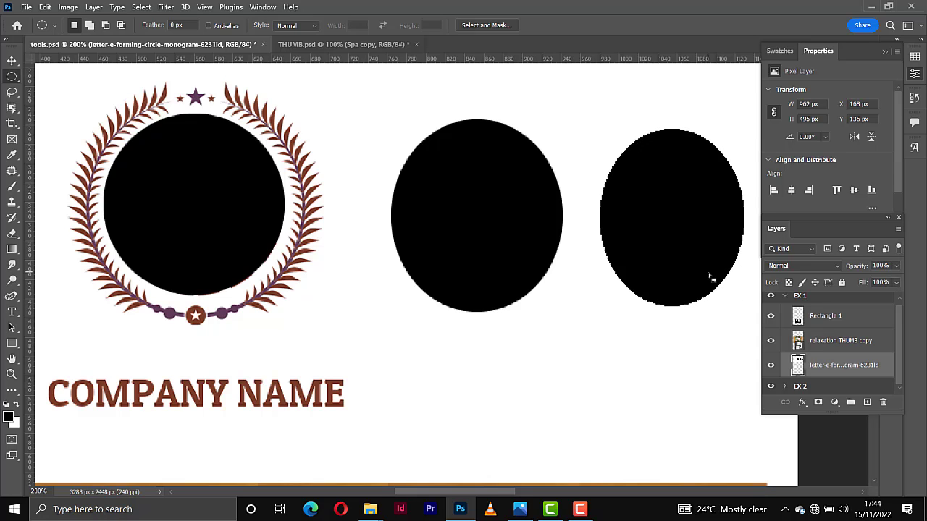
Step: Examine the lower edge of the anti-aliased black ellipse at 600% magnification
scroll(710, 277, right, 2)
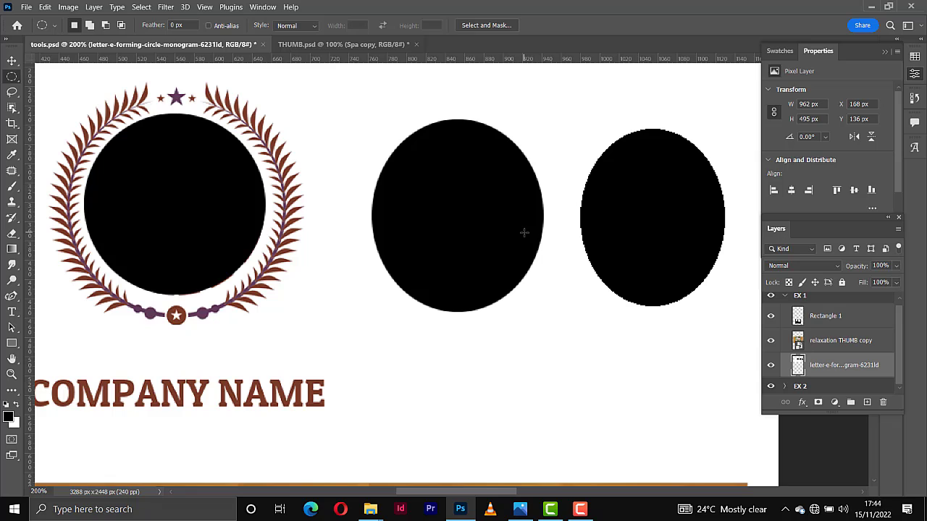
key(ctrl+plus)
key(ctrl+plus)
key(ctrl+plus)
key(ctrl+plus)
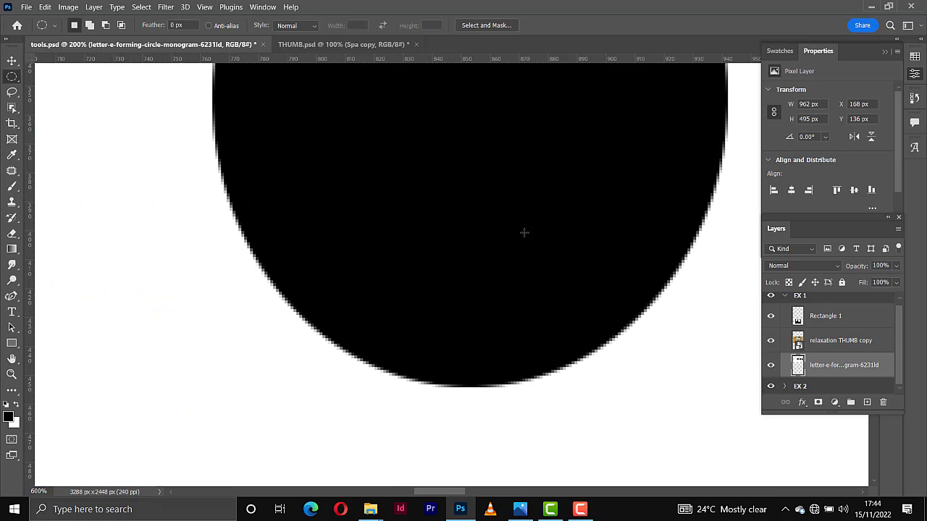
Step: Compare the lower edges of the anti-aliased and non-anti-aliased black ellipses at 700% magnification
key(ctrl+plus)
scroll(524, 232, right, 5)
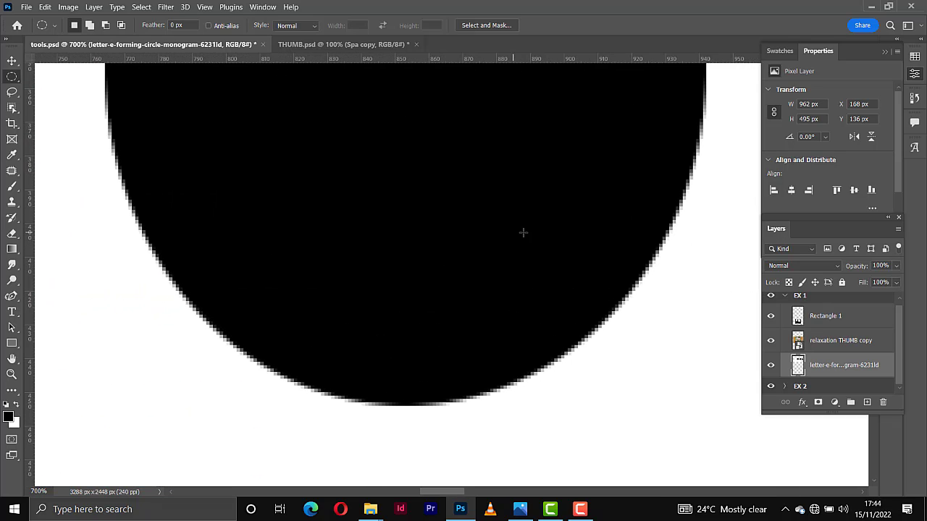
scroll(513, 233, right, 8)
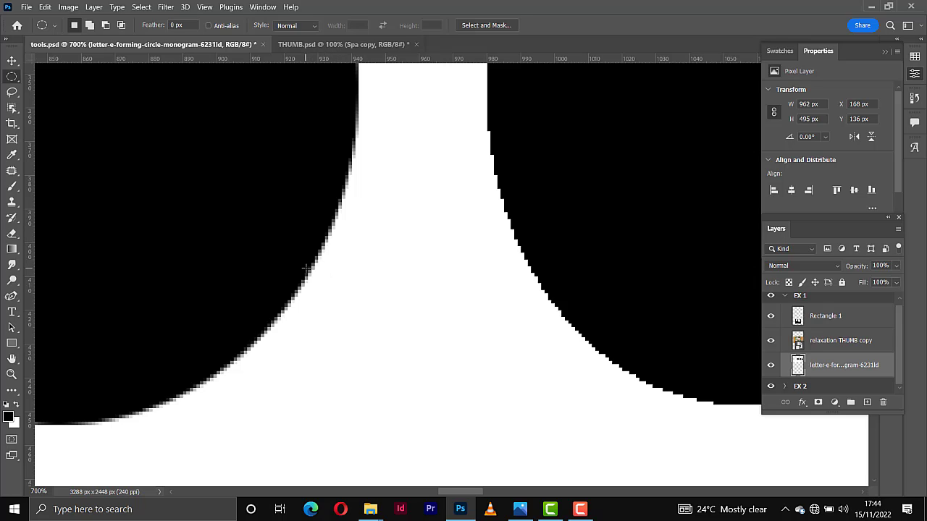
scroll(307, 270, down, 10)
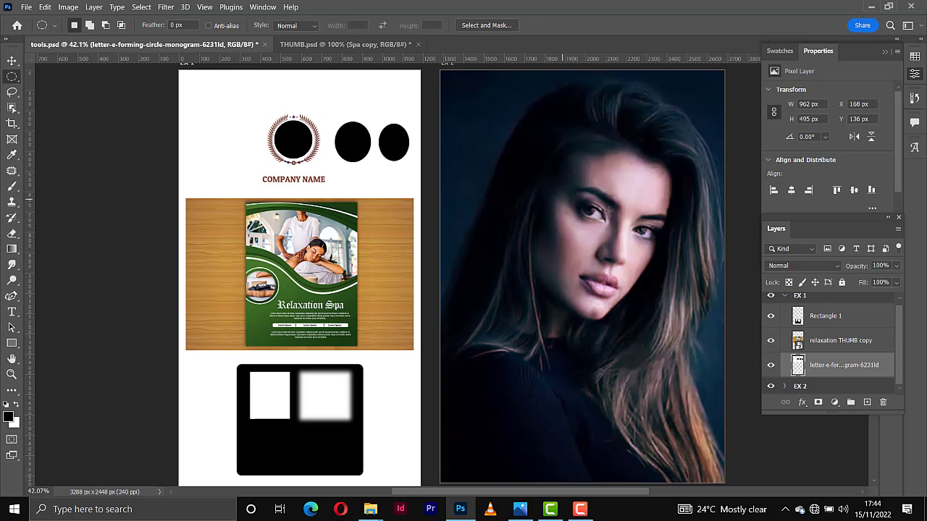
Step: Select the portrait photo layer and draw an elliptical marquee around the woman's face
key(v)
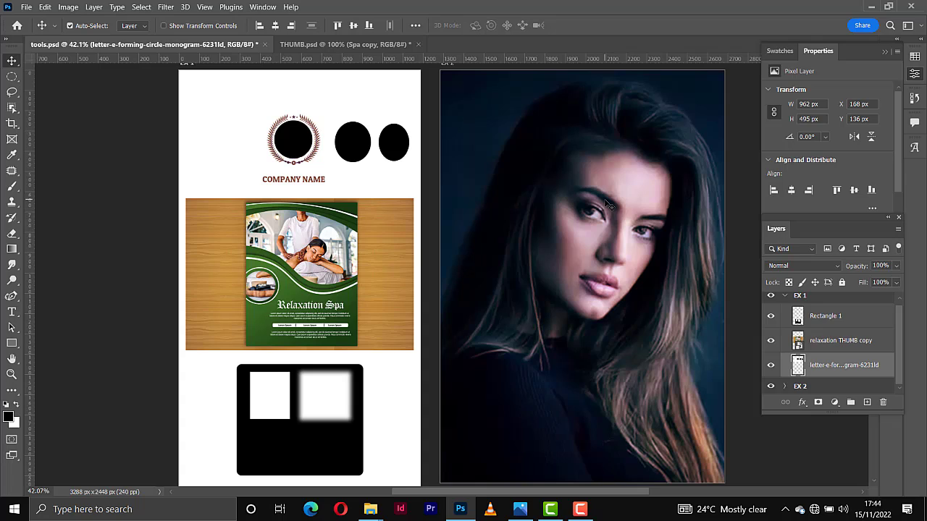
click(608, 205)
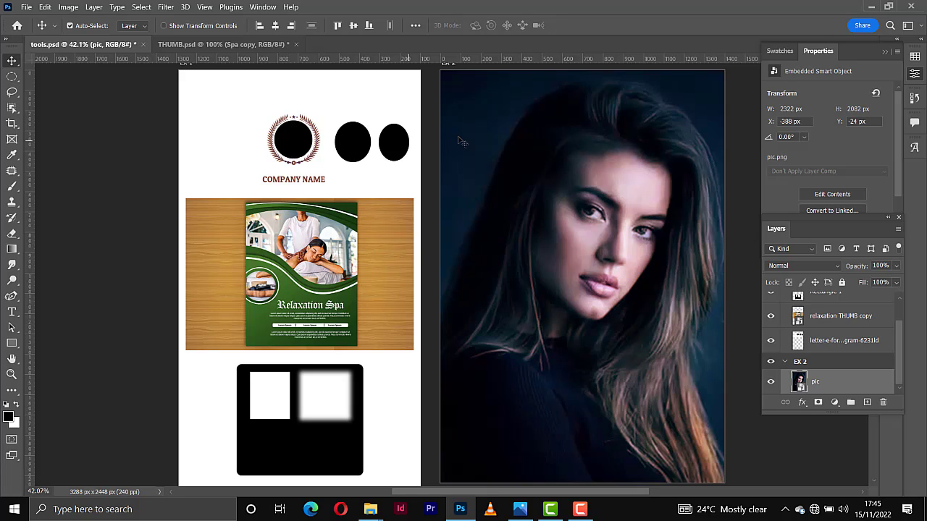
key(m)
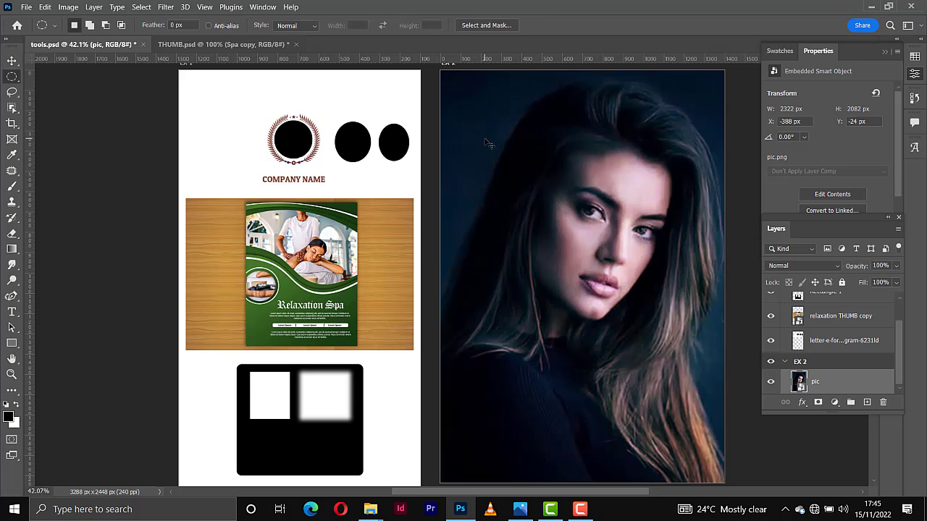
drag(541, 148, 662, 316)
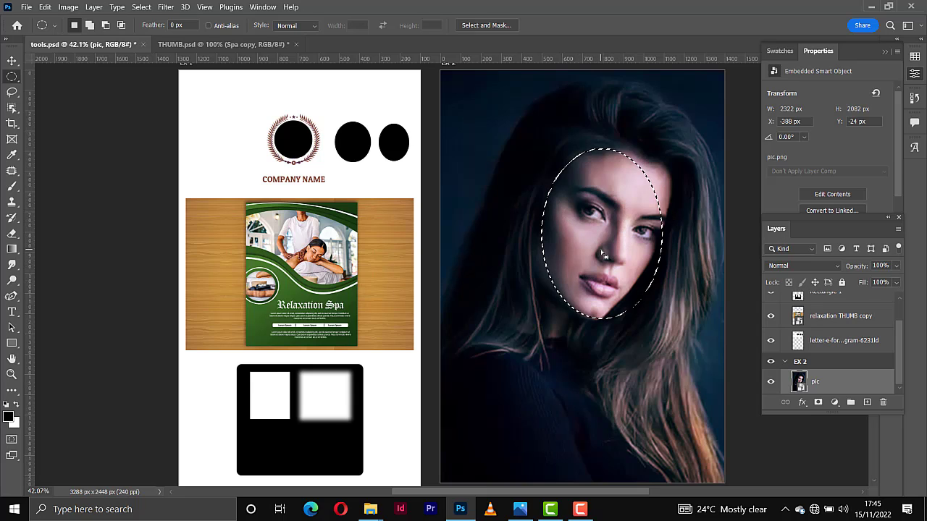
Step: Add a Brightness/Contrast adjustment to the selected face, try brightness 104 and -134, and delete the adjustment layer
click(834, 402)
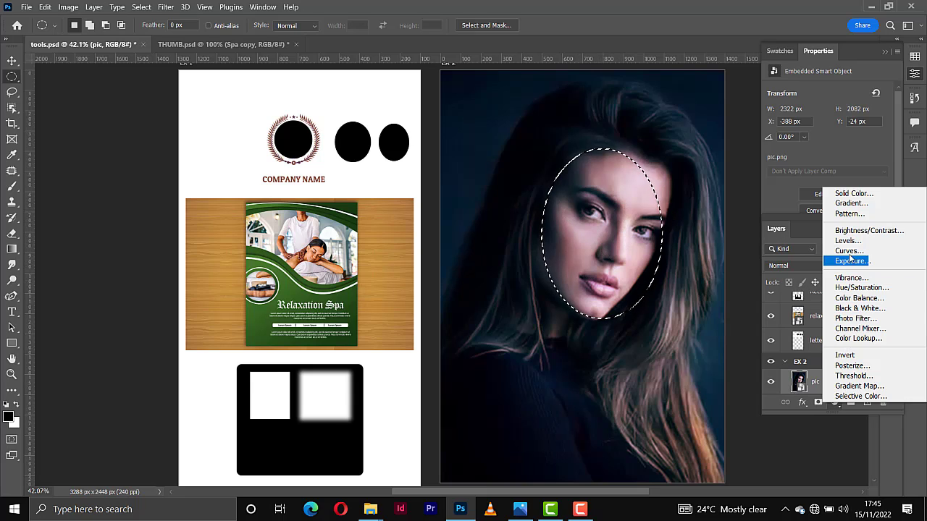
click(846, 231)
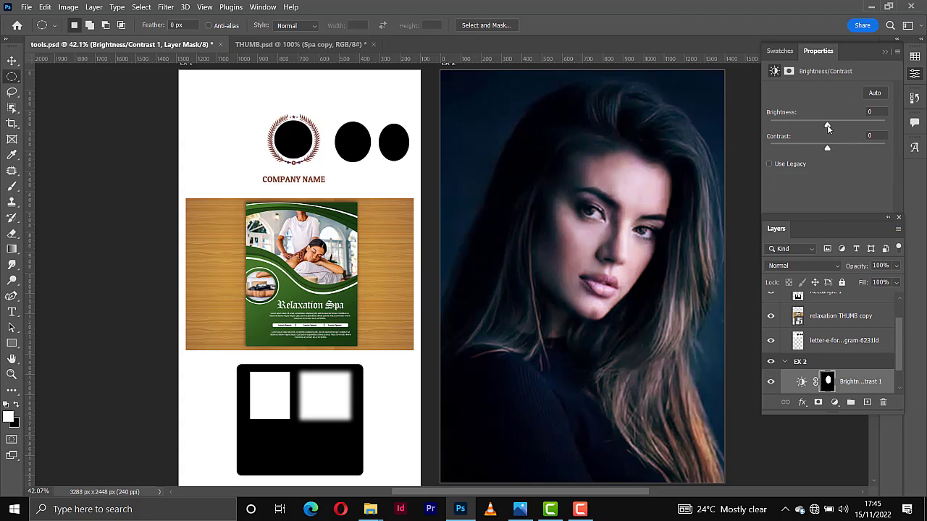
drag(828, 128, 867, 127)
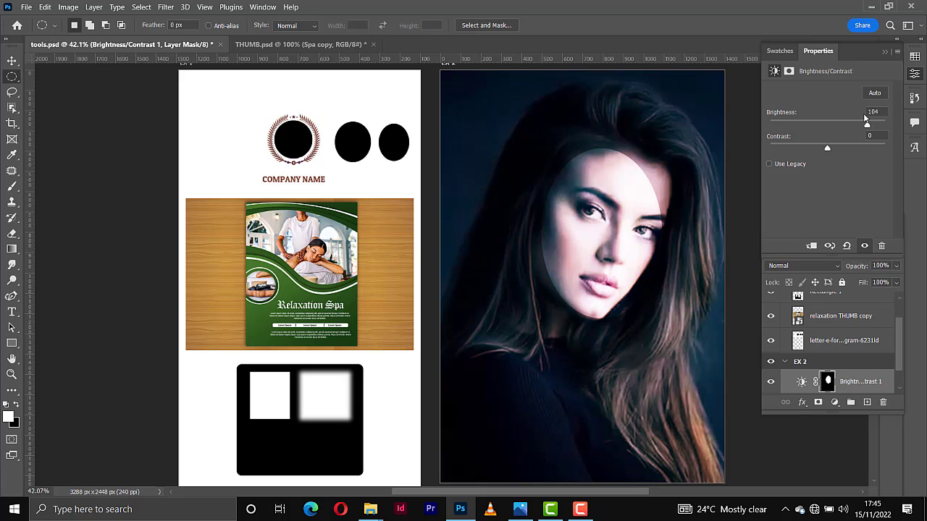
drag(868, 127, 777, 132)
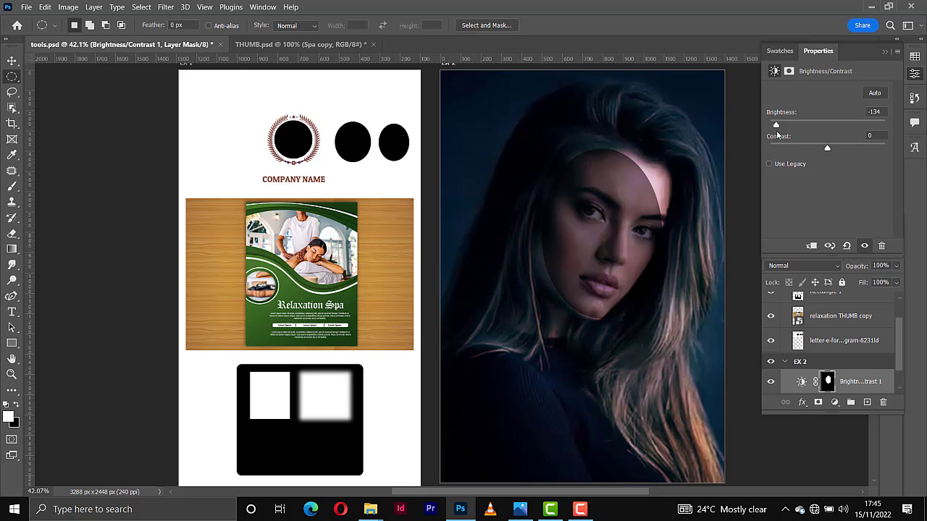
key(Delete)
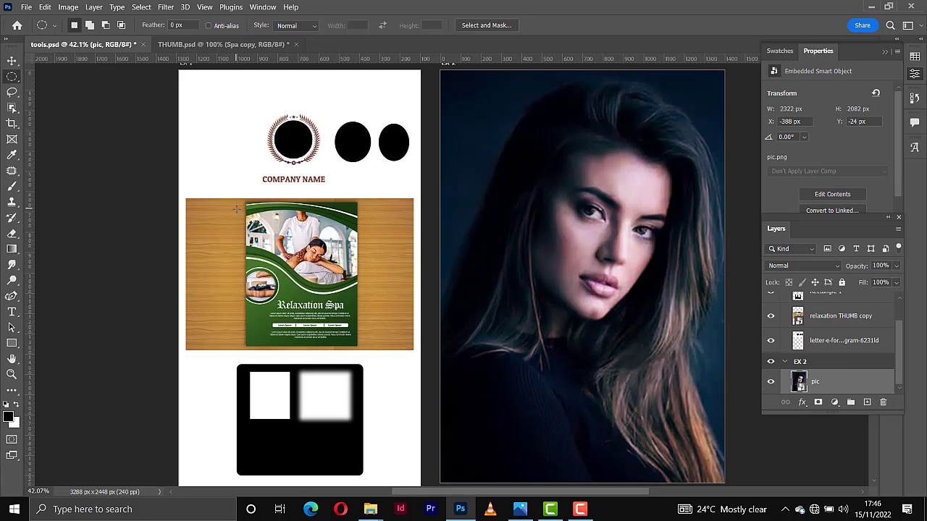
Step: Make a single-row marquee selection across the upper part of the portrait, just above the woman's head
click(12, 77)
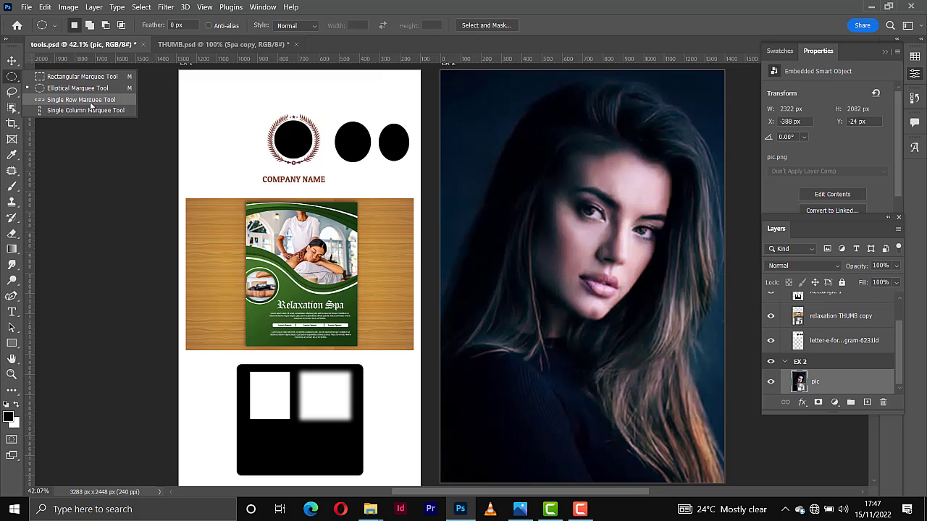
click(81, 100)
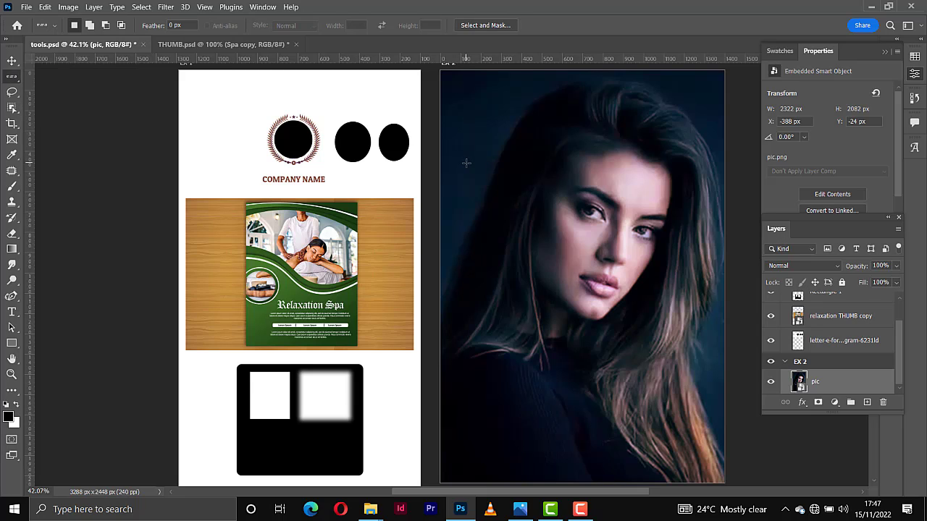
scroll(466, 163, up, 8)
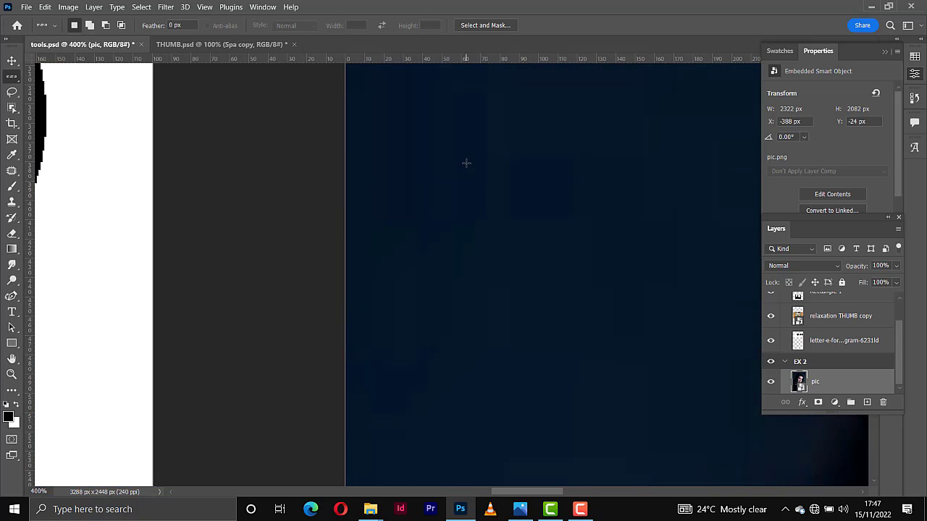
scroll(467, 163, up, 10)
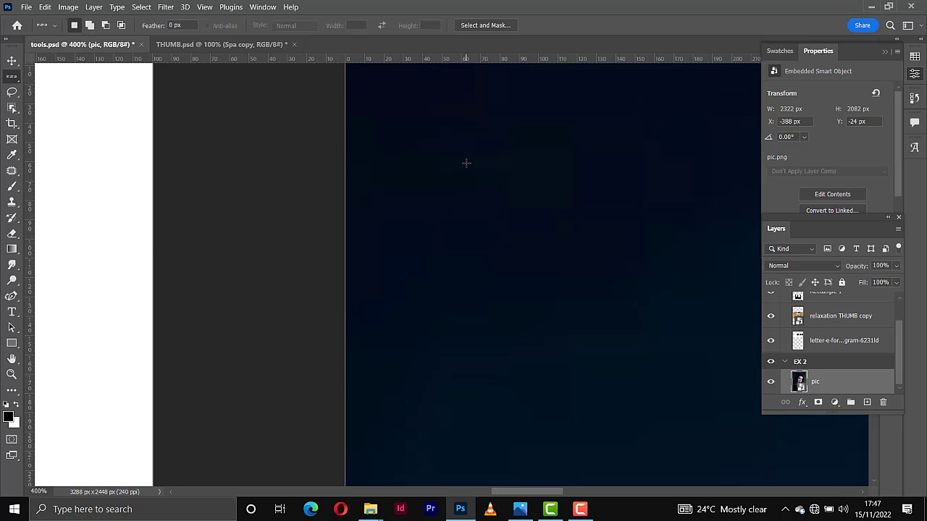
key(ctrl+0)
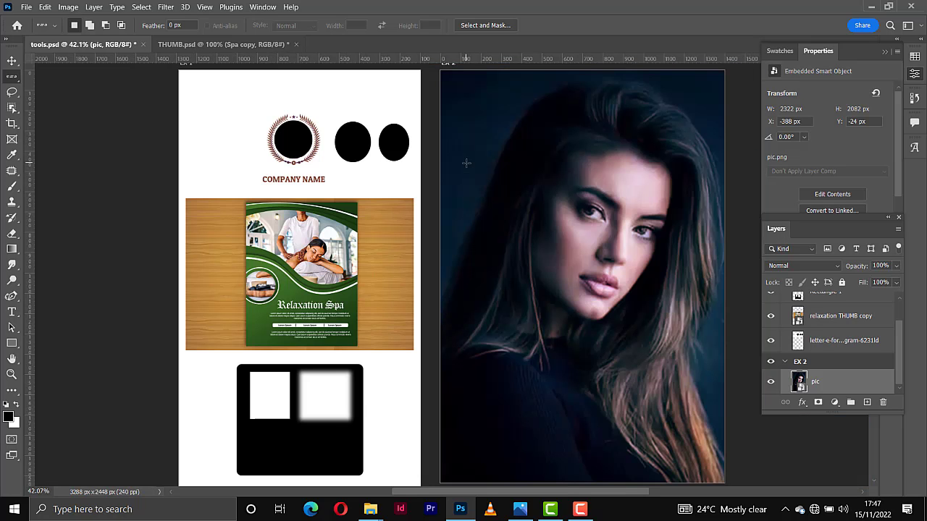
drag(452, 71, 520, 88)
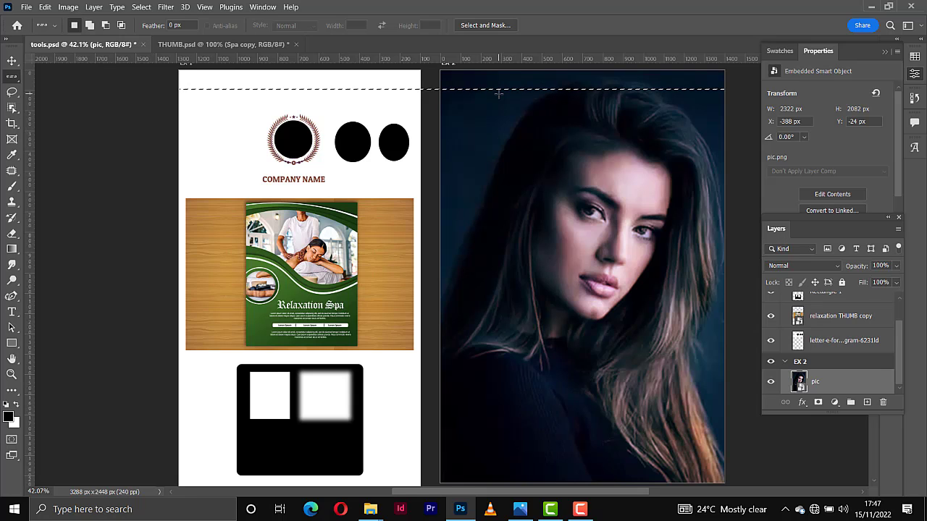
Step: Examine the thickness of the single-row selection against the pixel grid at 12800% magnification
key(ctrl+plus)
scroll(98, 311, up, 1)
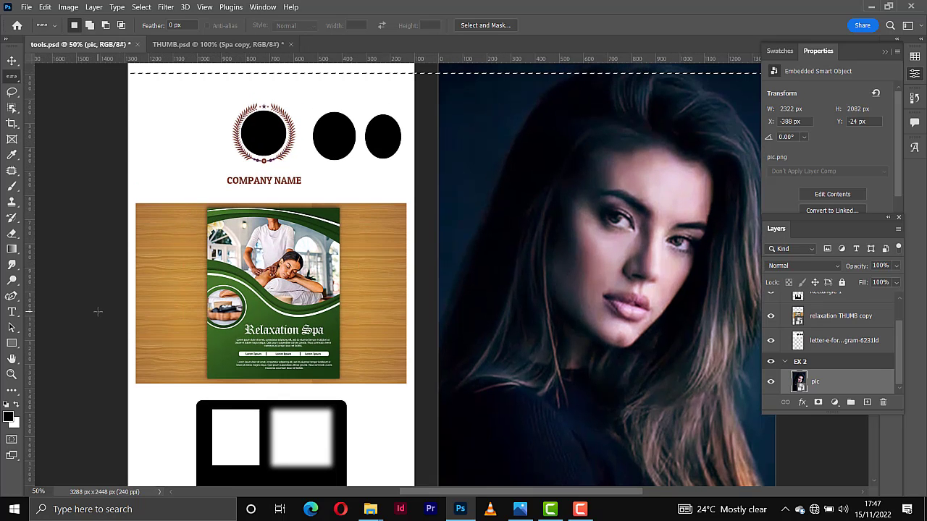
key(z)
drag(460, 72, 444, 151)
drag(372, 157, 478, 154)
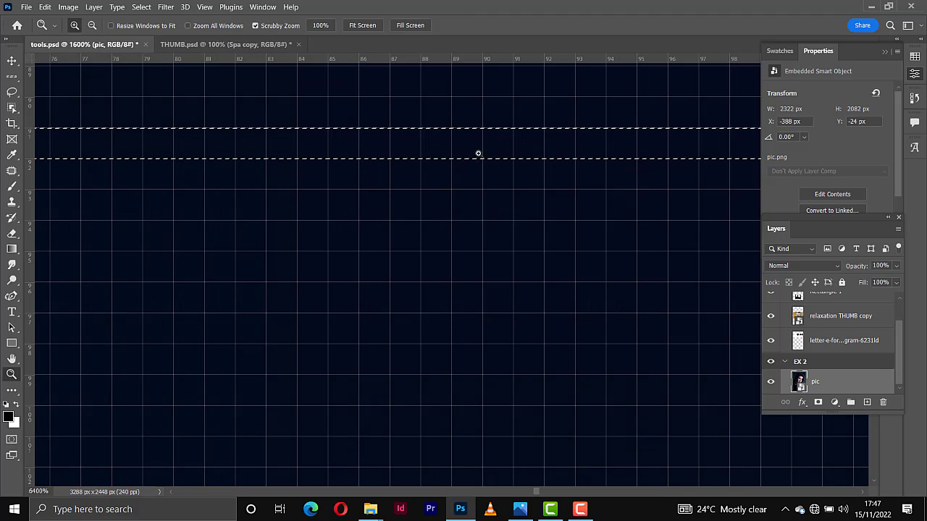
click(437, 164)
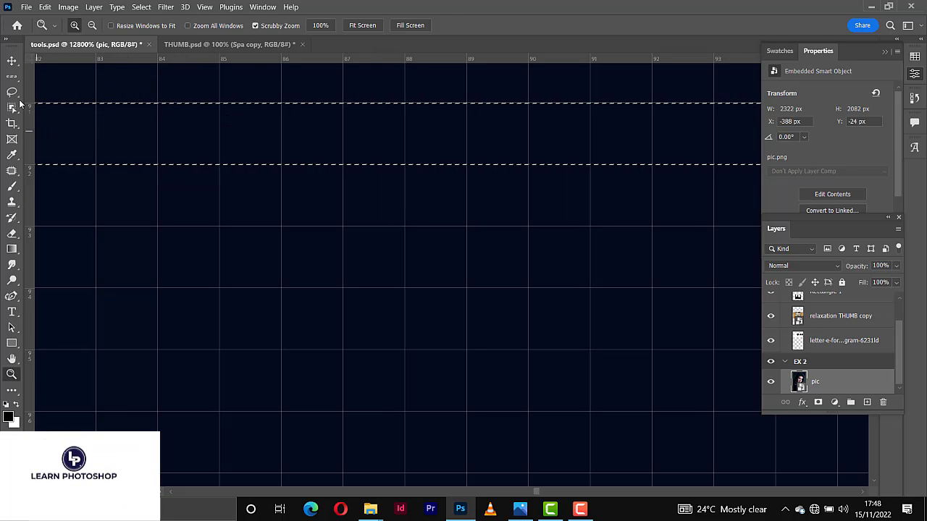
Step: Replace the row selection with a single-column marquee selection at pixel column 83 of the portrait, and view the whole document
click(11, 76)
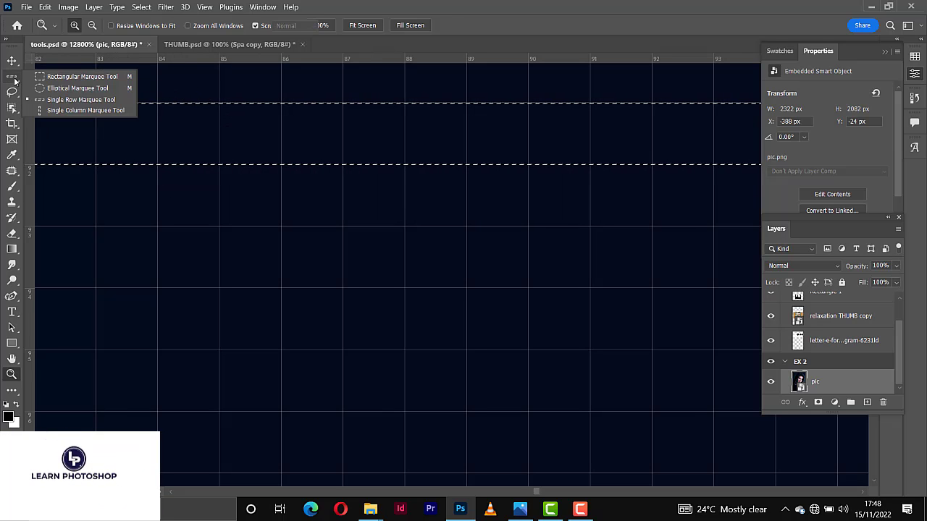
click(66, 109)
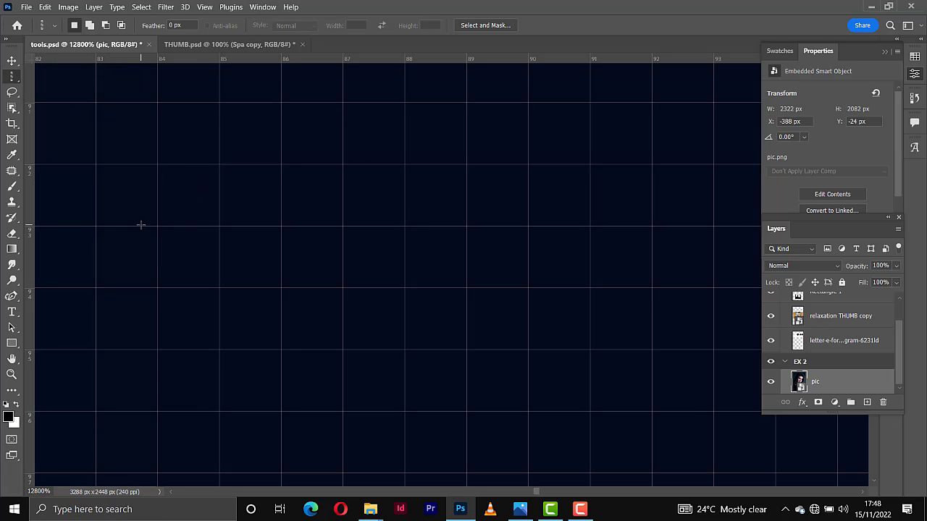
click(132, 194)
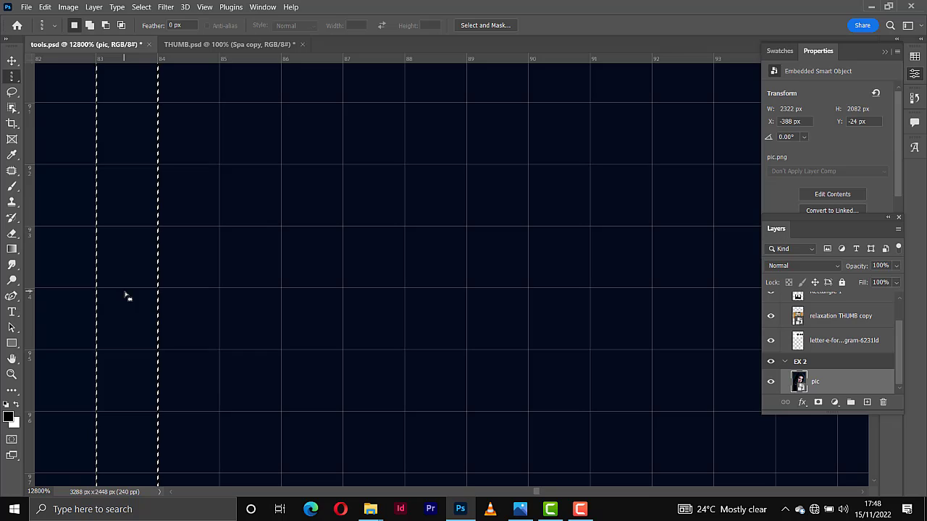
key(ctrl+0)
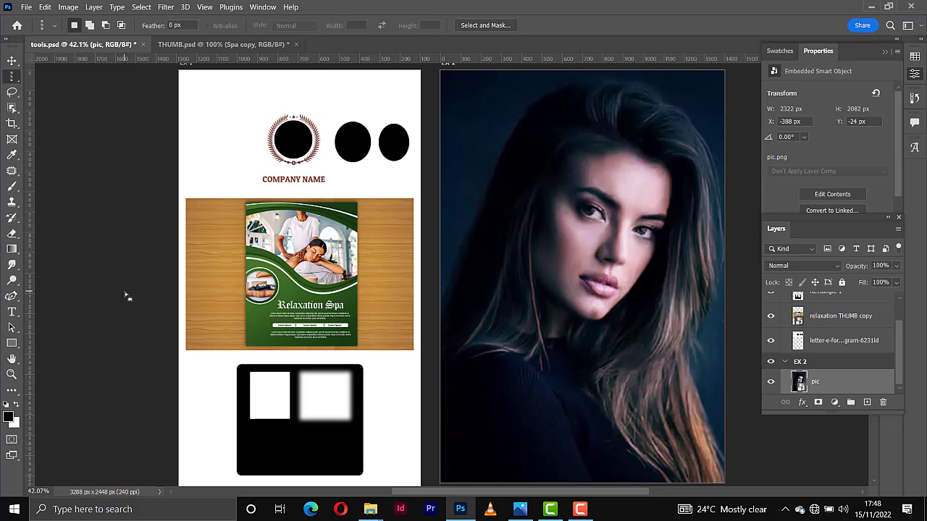